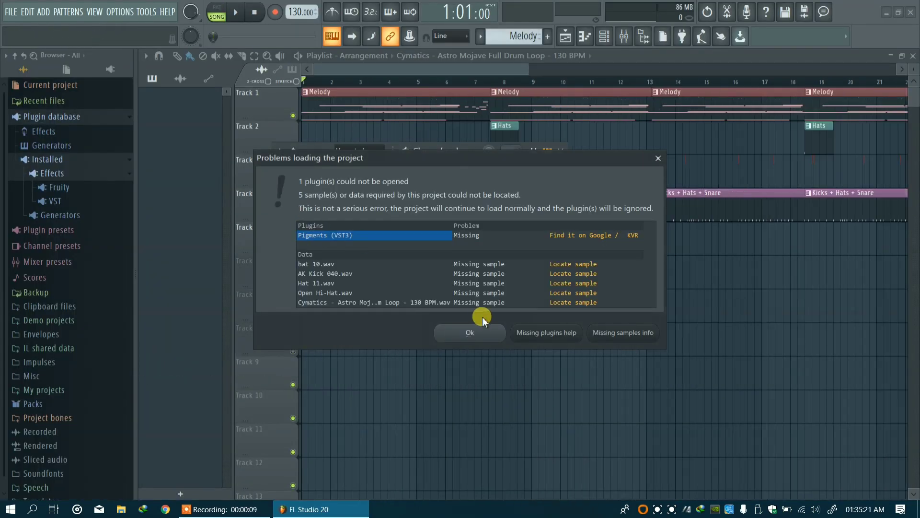
Step: Dismiss the project loading problems report, then add a Sytrus channel and play a test note on its keyboard
click(486, 335)
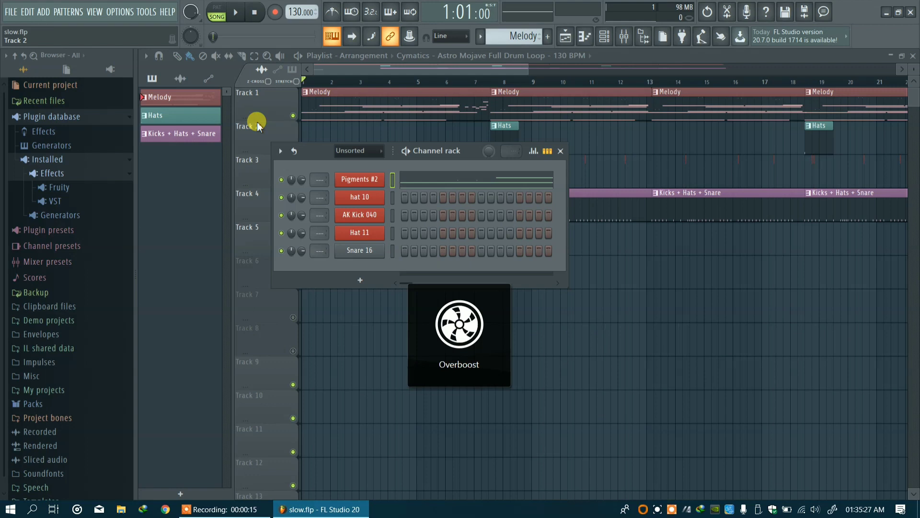
key(fn+F5)
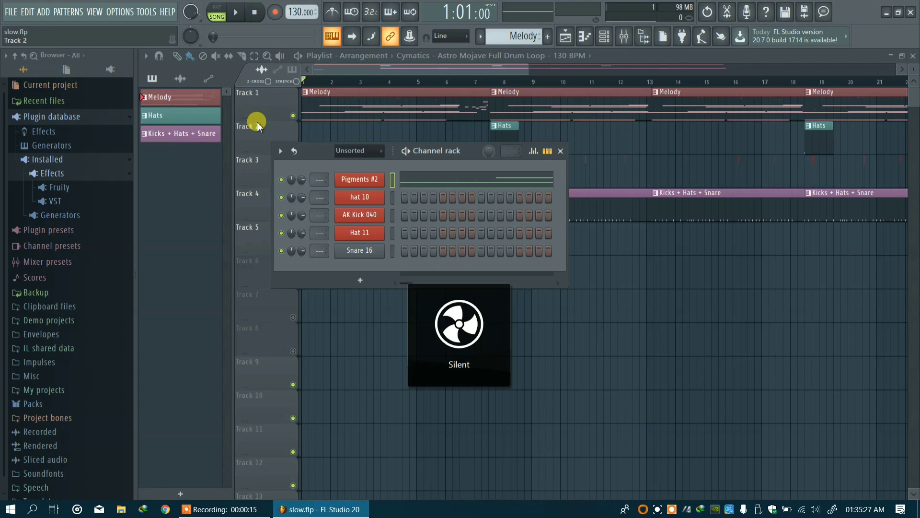
click(43, 12)
click(360, 280)
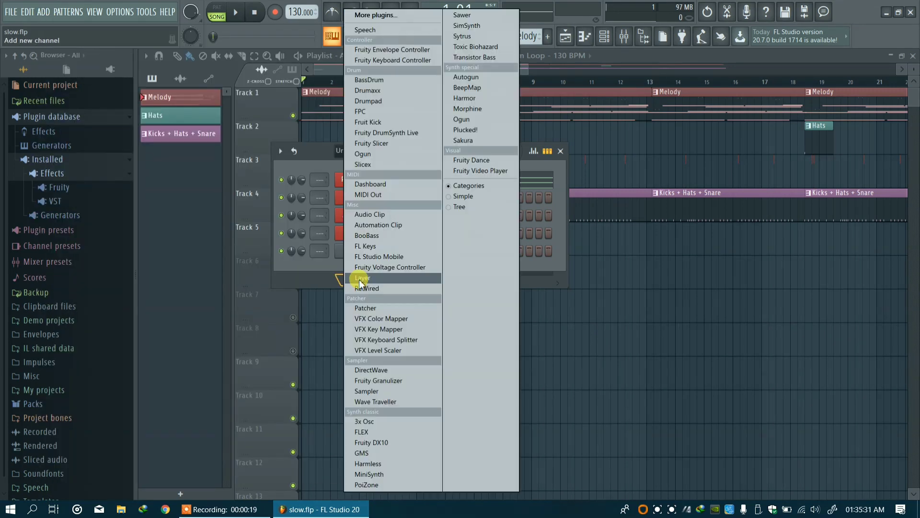
click(455, 37)
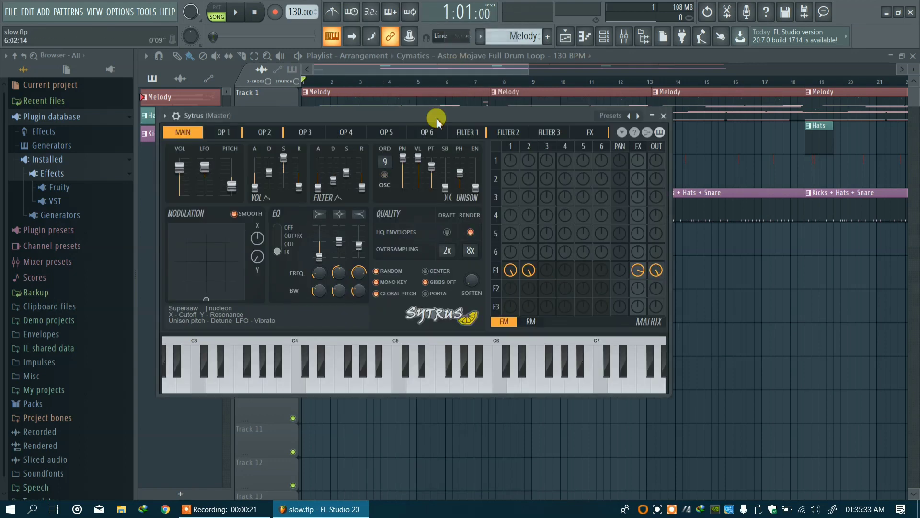
click(348, 375)
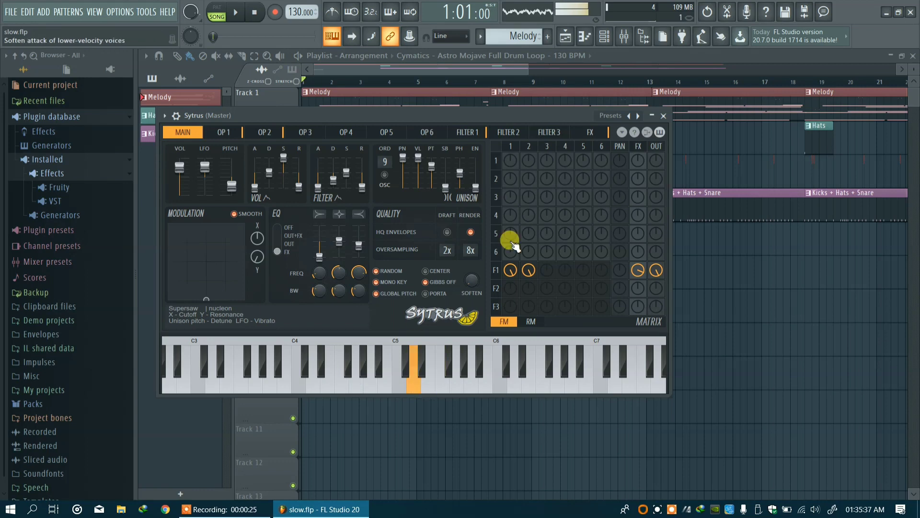
click(660, 120)
Step: Add the 32-bit Nexus VST as a new channel from the full list of generator plugins
click(367, 290)
click(423, 17)
scroll(455, 287, down, 4)
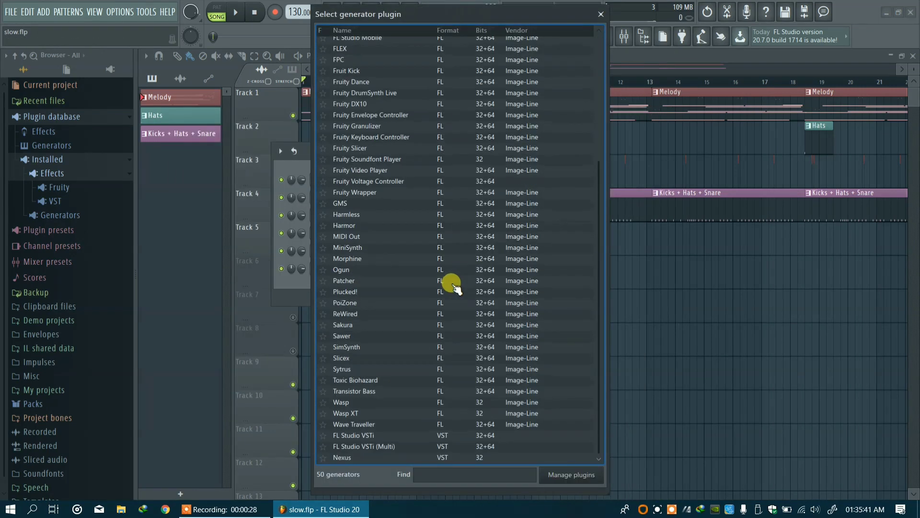
double_click(374, 458)
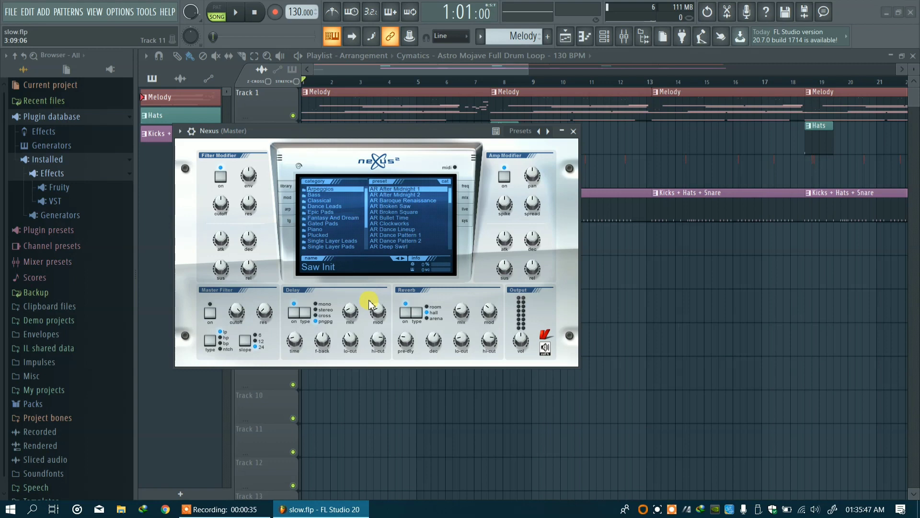
Step: Try out the AR Clockworks and AR Broken Square presets in Nexus, then close the plugin and the channel rack
click(404, 223)
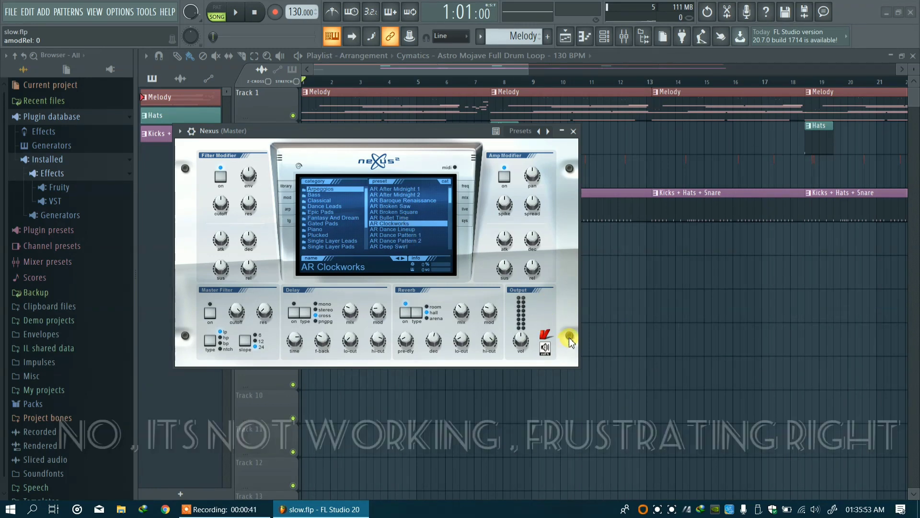
click(545, 348)
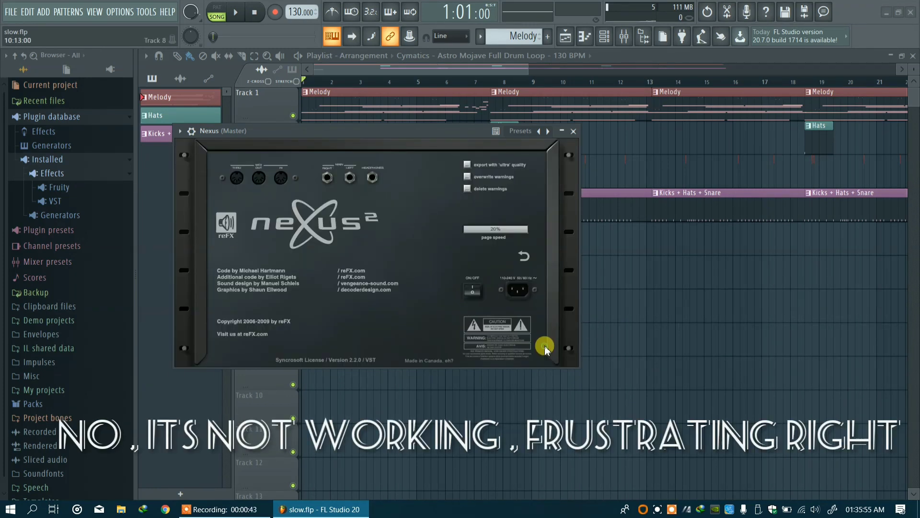
click(522, 259)
click(407, 212)
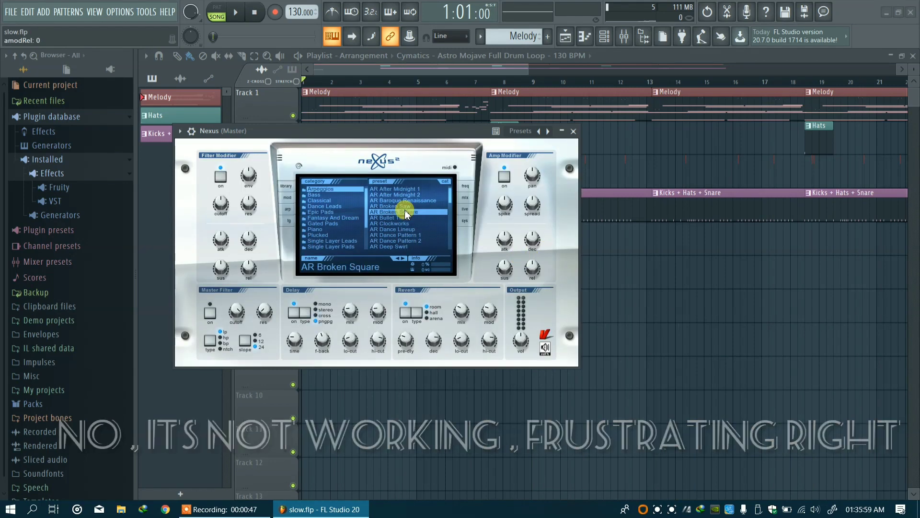
click(573, 131)
click(560, 152)
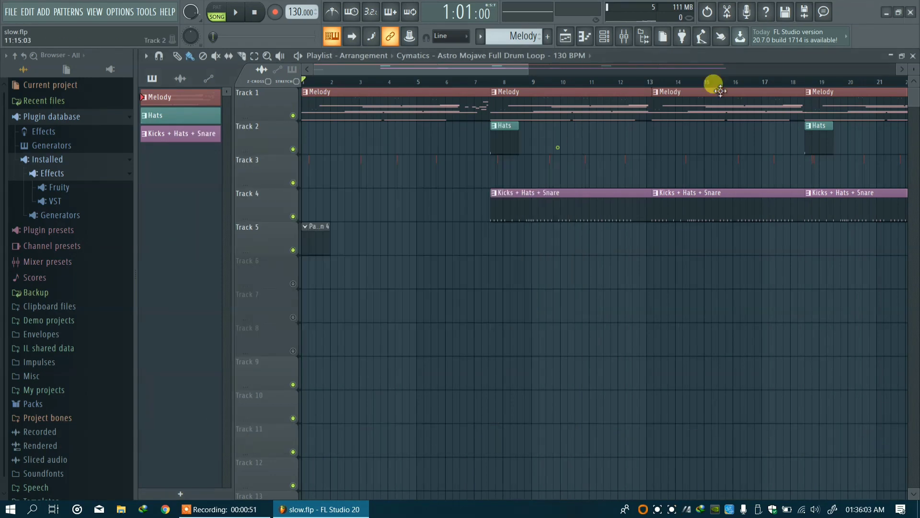
Step: Close FL Studio and return to the desktop
click(910, 12)
click(489, 287)
right_click(357, 197)
click(391, 231)
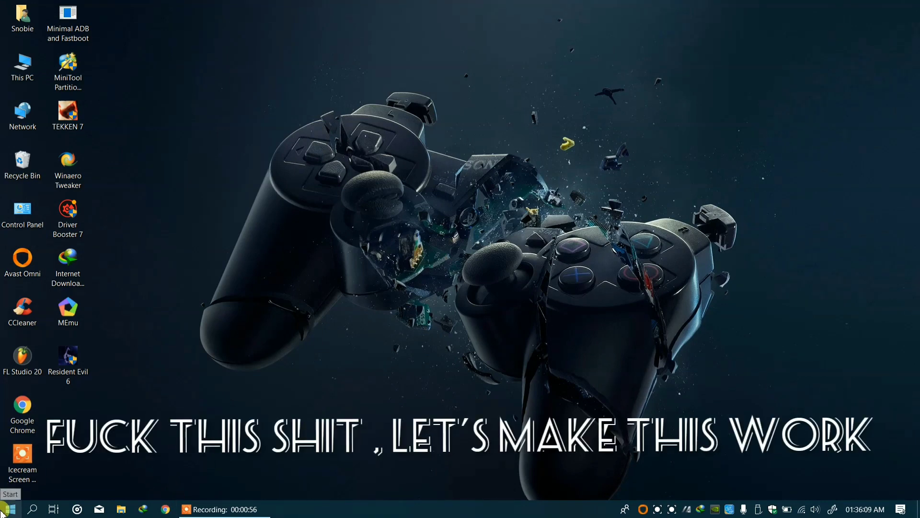
Step: Switch to Google Chrome and search Google for "jbridge download" in a fresh tab
click(167, 510)
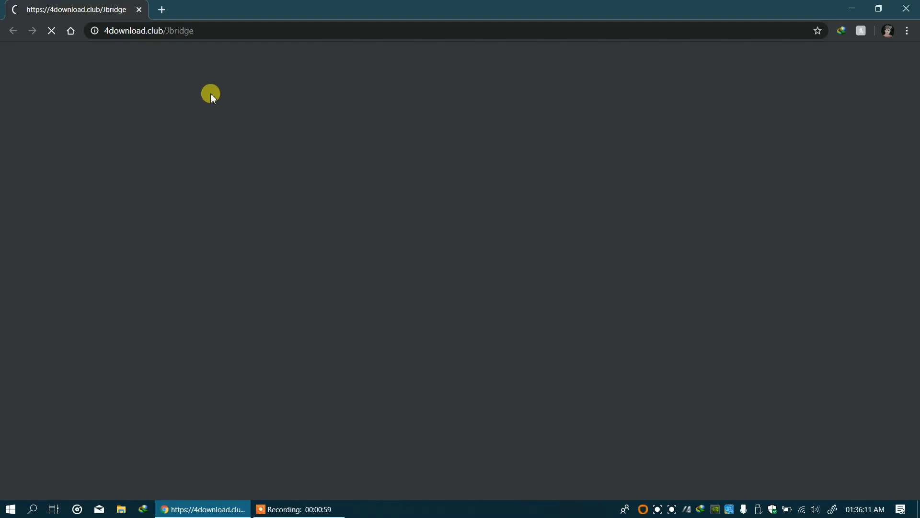
click(234, 30)
click(162, 10)
click(138, 10)
click(155, 32)
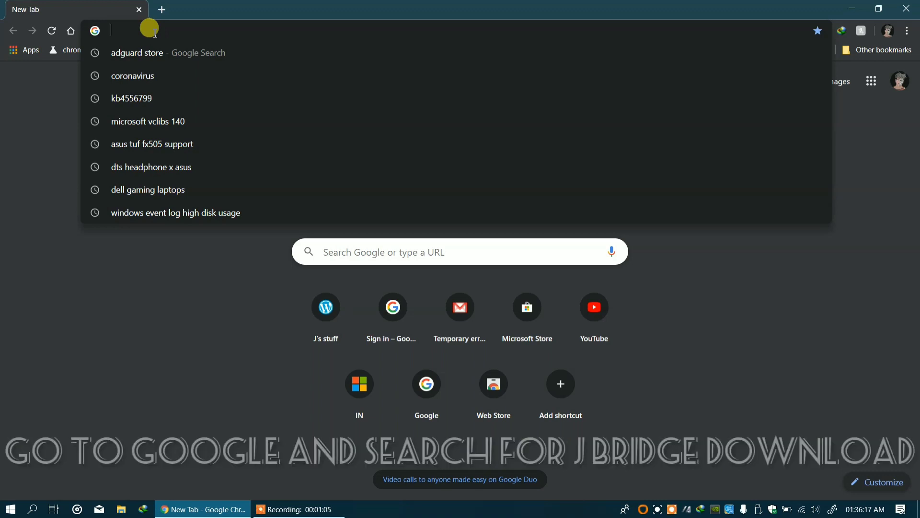
text(jbri)
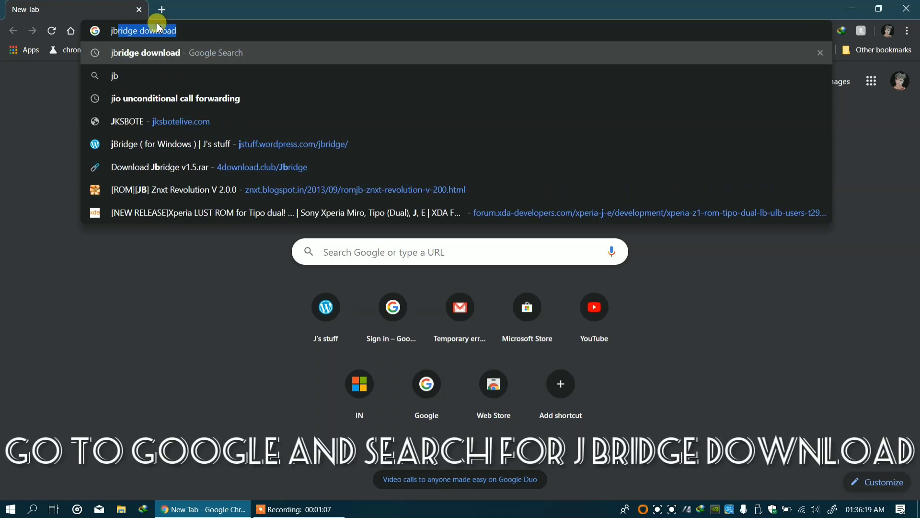
text(dge)
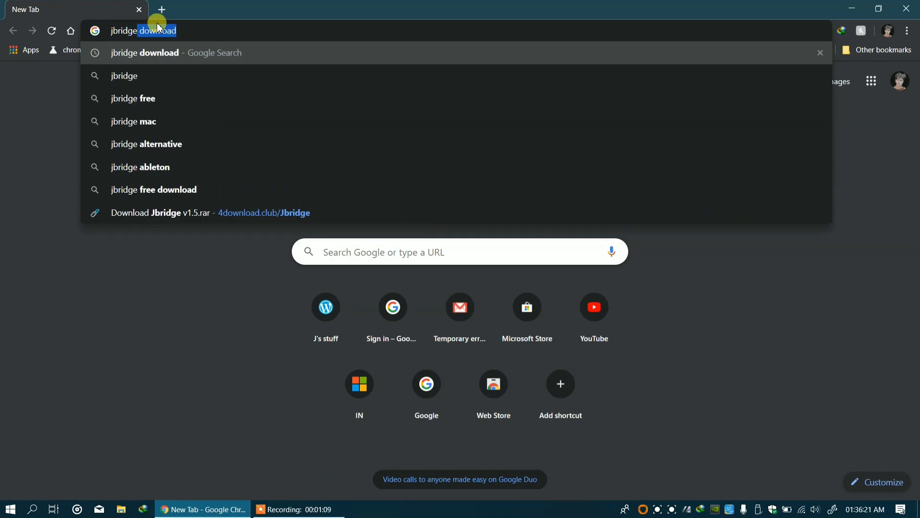
key(Return)
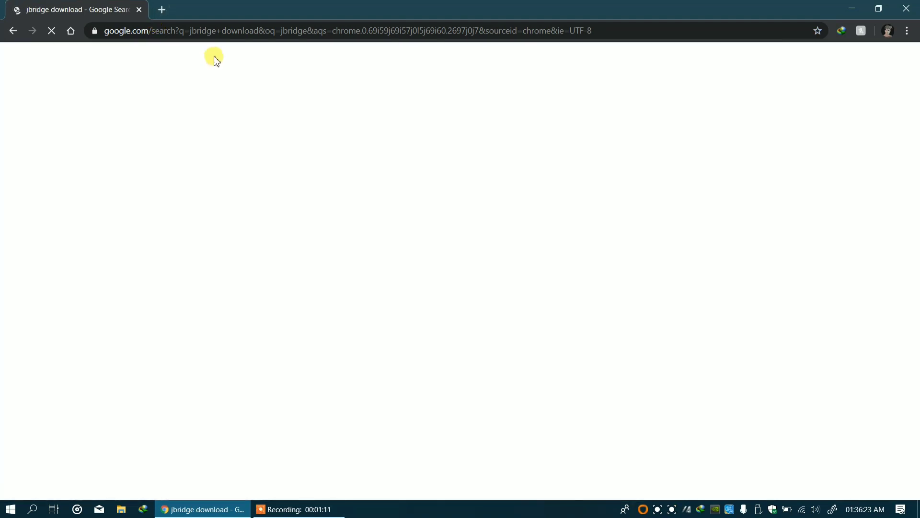
drag(210, 66, 107, 73)
click(186, 70)
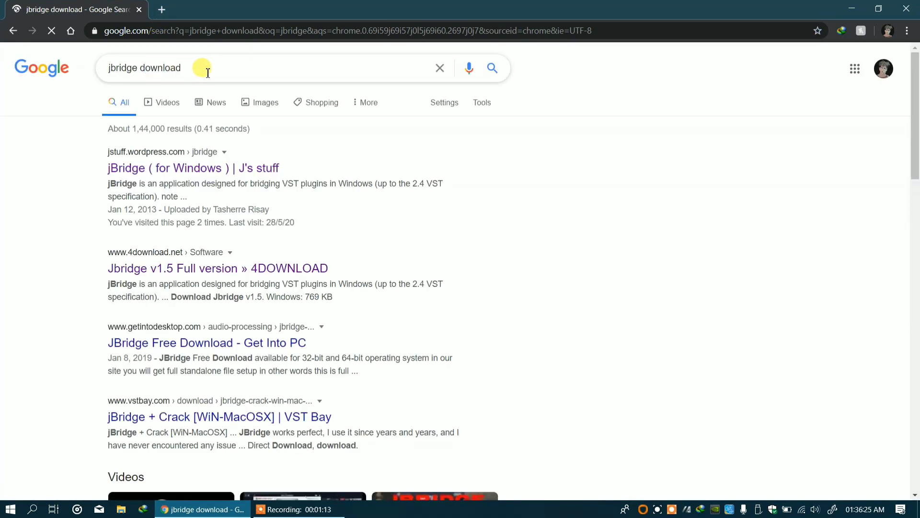
Step: Open the 4DOWNLOAD result for Jbridge v1.5 Full version and follow its Jbridge v1.5 download link
scroll(284, 178, down, 1)
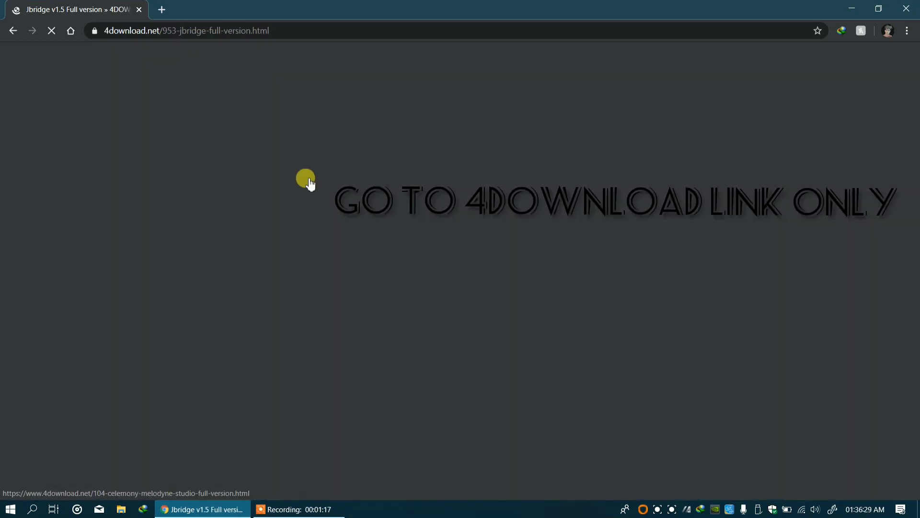
scroll(311, 244, down, 15)
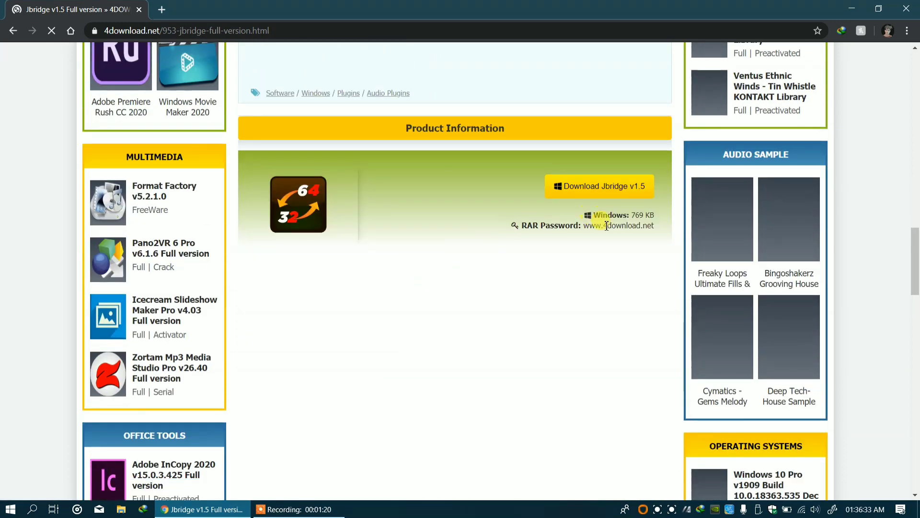
drag(584, 225, 660, 233)
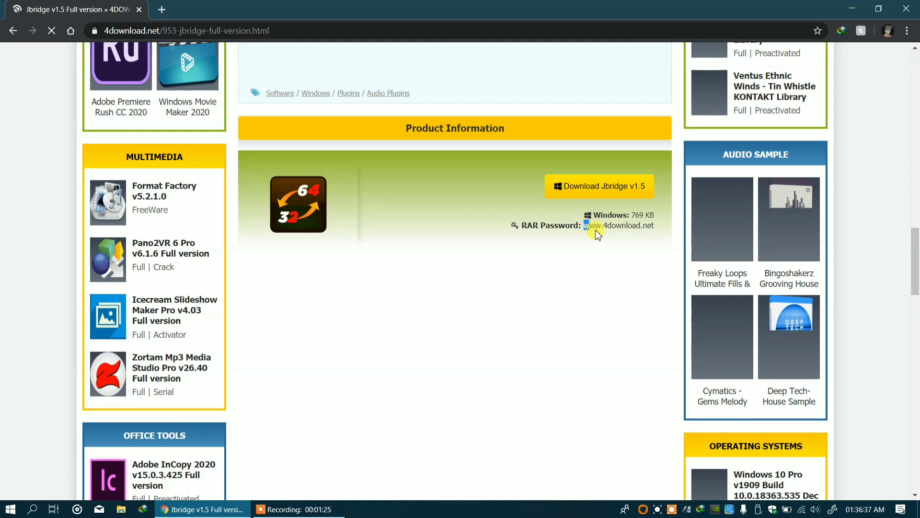
click(622, 193)
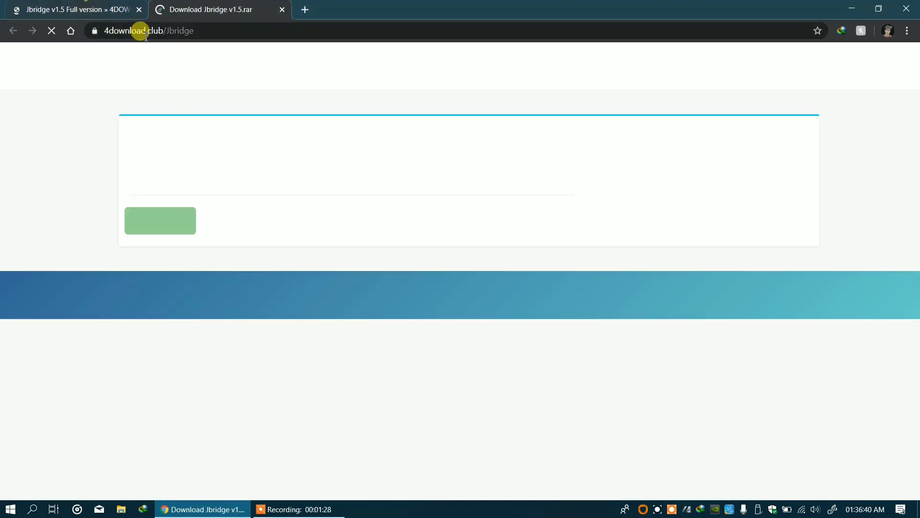
Step: Copy the RAR password from the Jbridge product page, then close that page
click(118, 13)
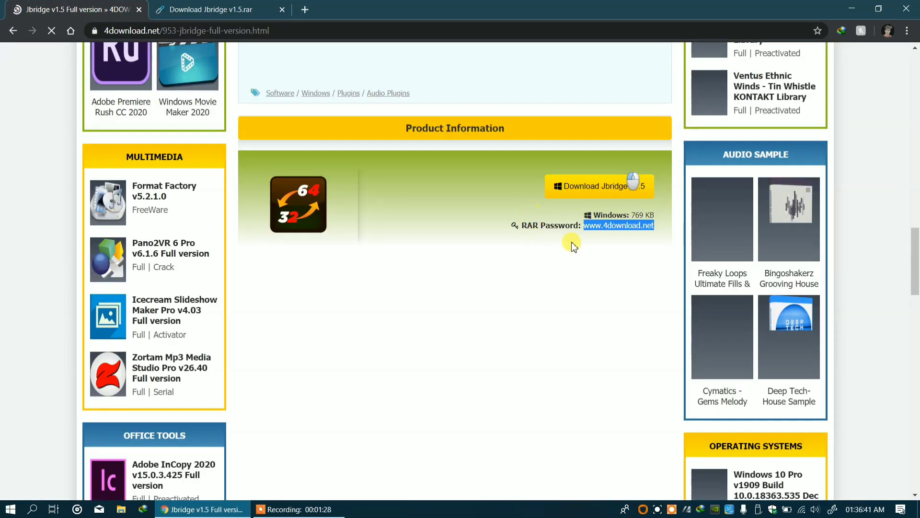
right_click(602, 229)
click(641, 240)
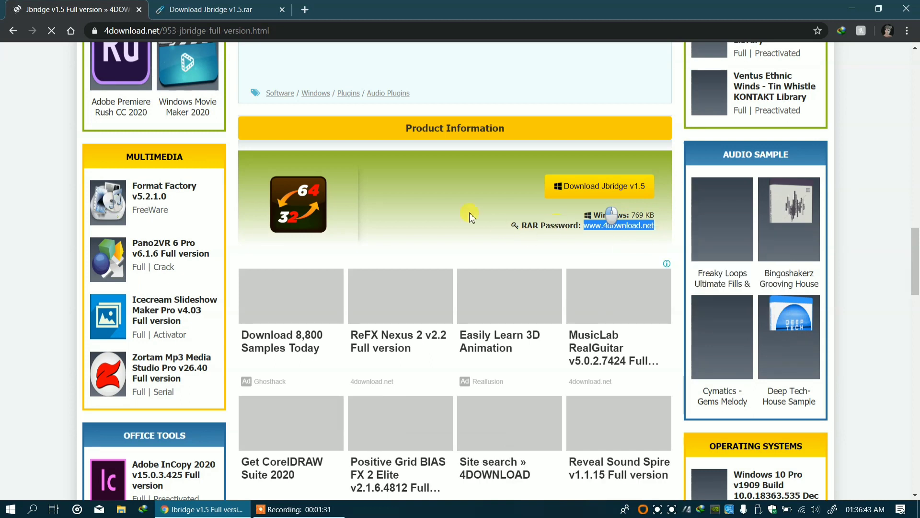
click(139, 10)
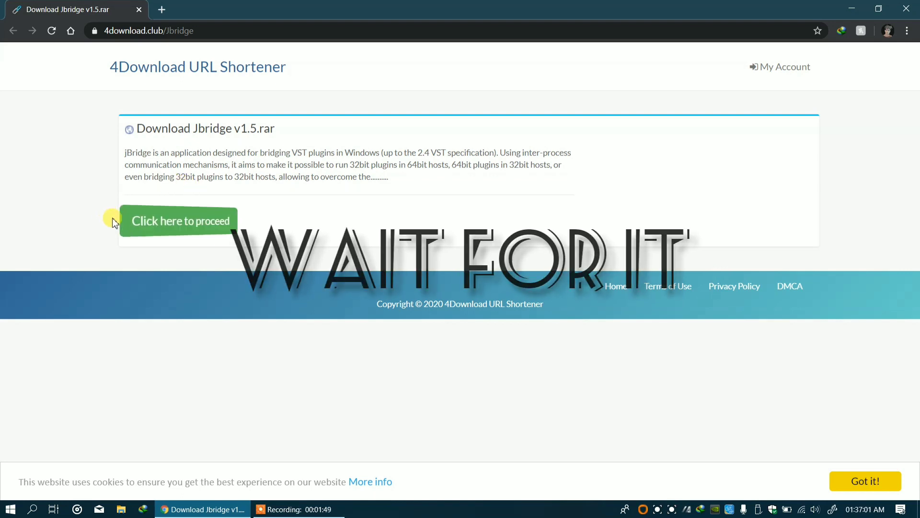
Step: Try to download Jbridge v1.5.rar into the Downloads folder on drive D
click(189, 229)
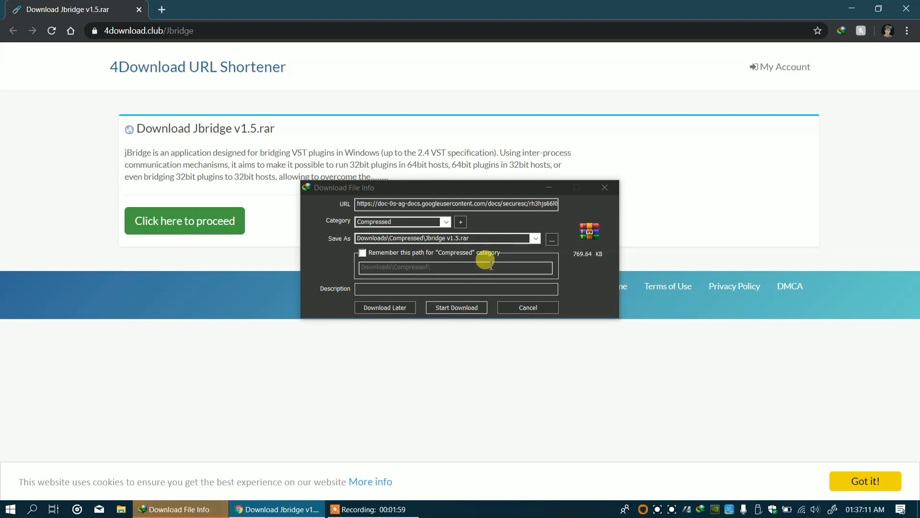
click(552, 239)
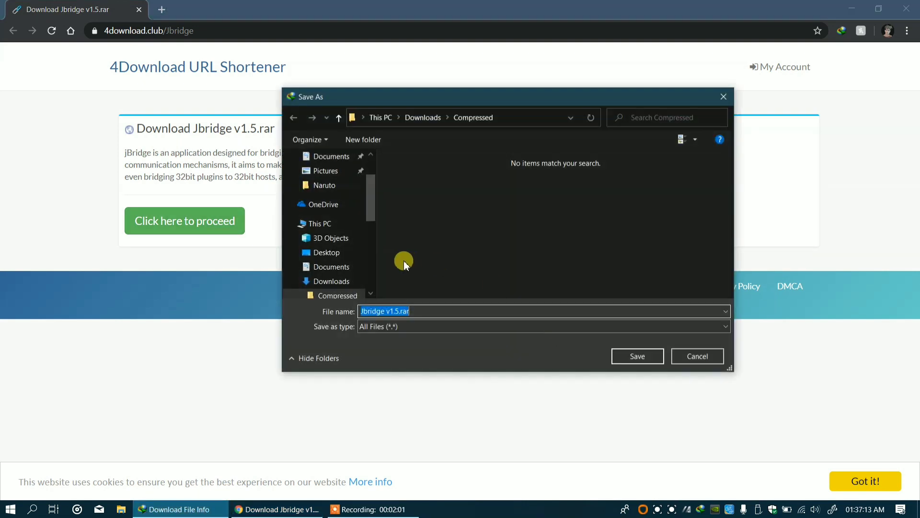
click(340, 225)
double_click(587, 245)
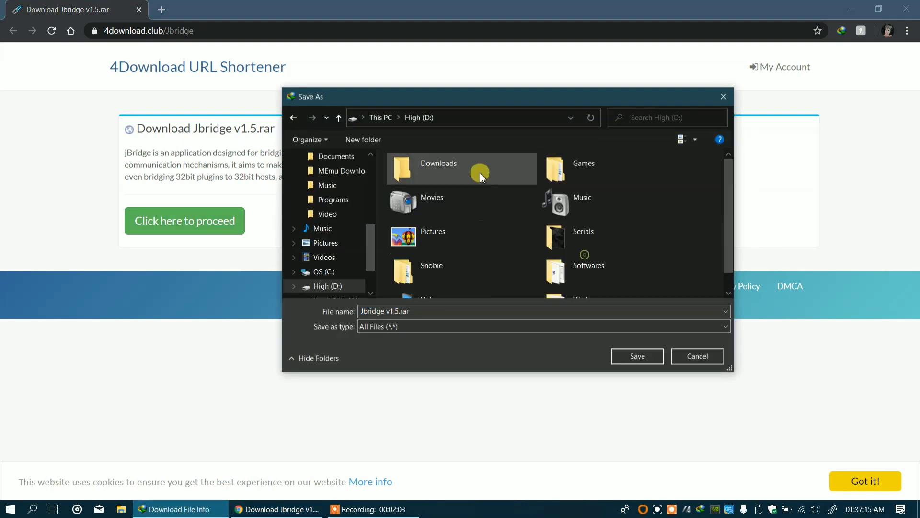
click(646, 357)
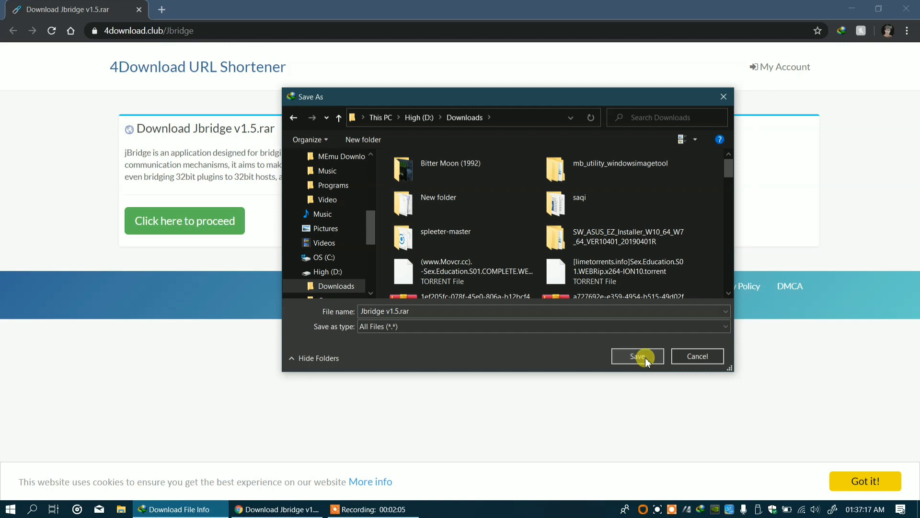
click(646, 358)
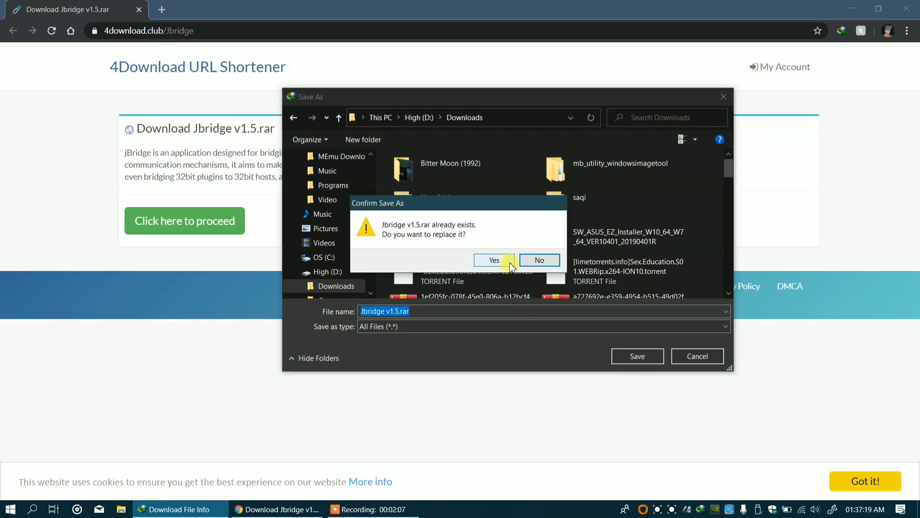
click(536, 258)
click(688, 355)
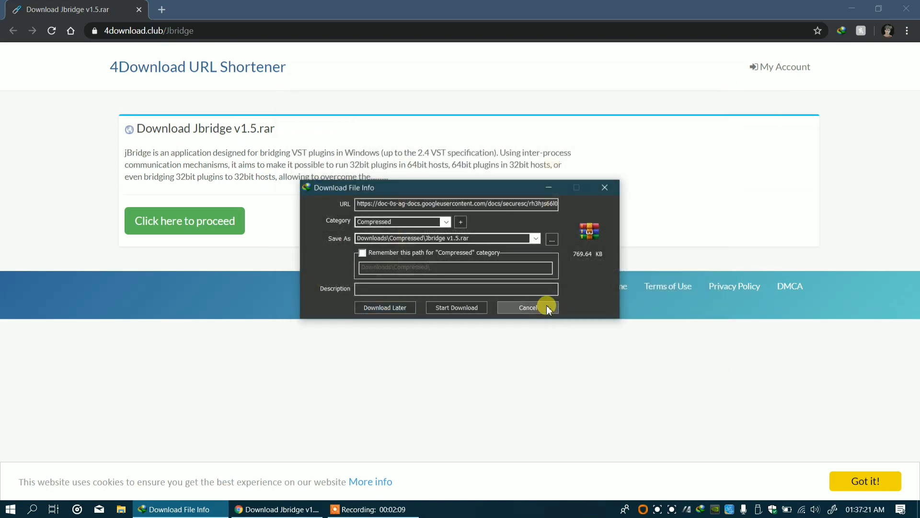
click(546, 307)
Step: Close the browser and open the completed Jbridge v1.5.rar download from Internet Download Manager
click(910, 6)
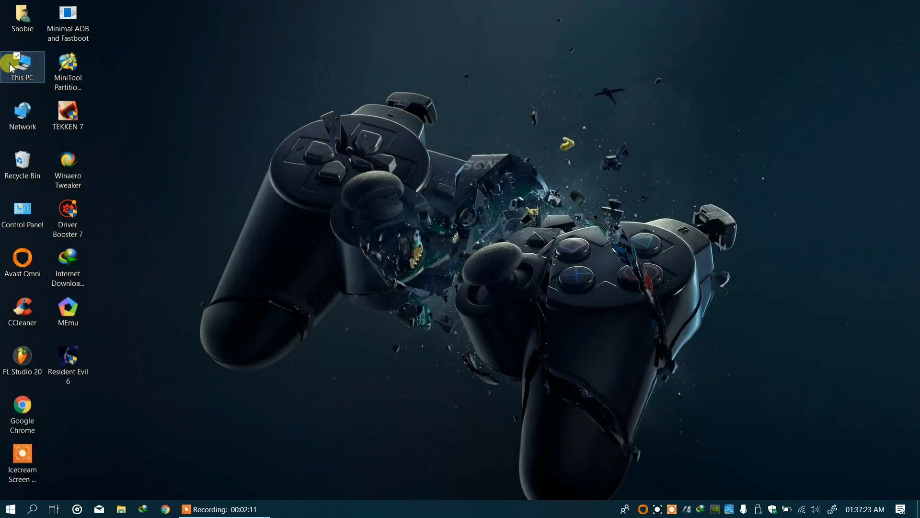
double_click(9, 65)
click(909, 6)
double_click(701, 507)
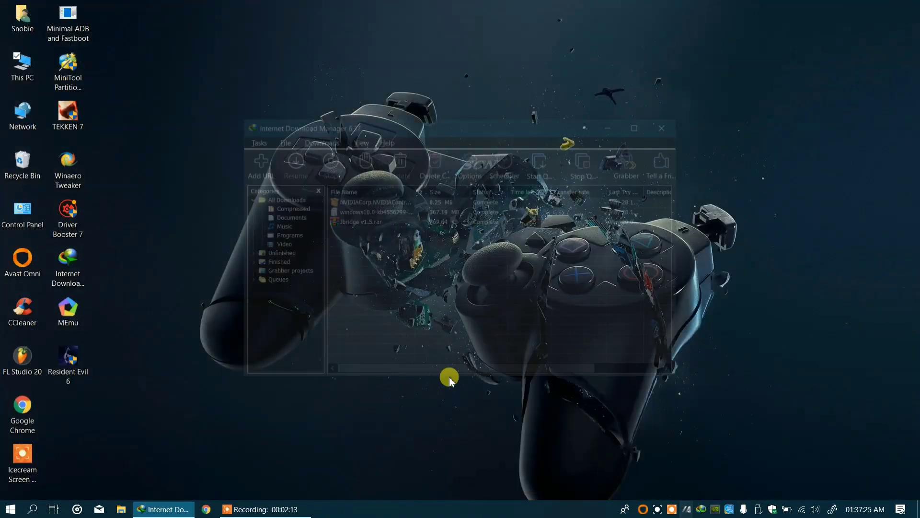
right_click(354, 222)
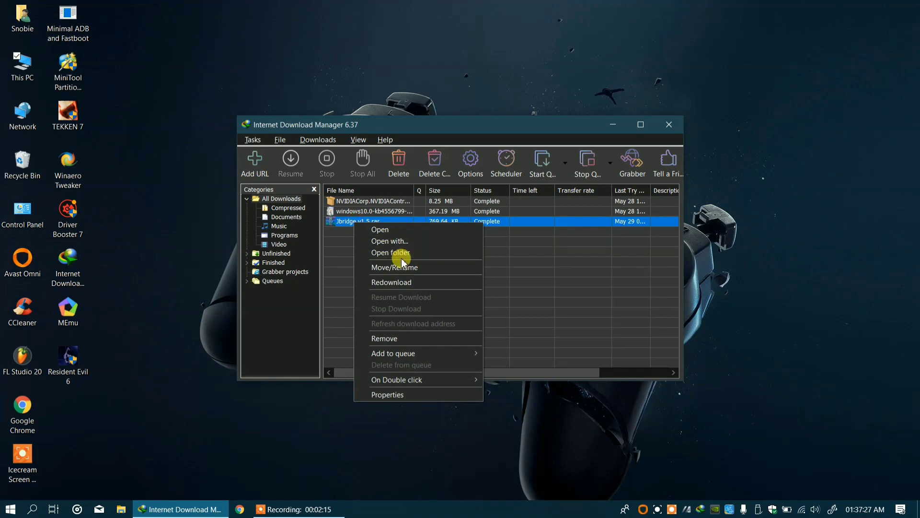
click(392, 231)
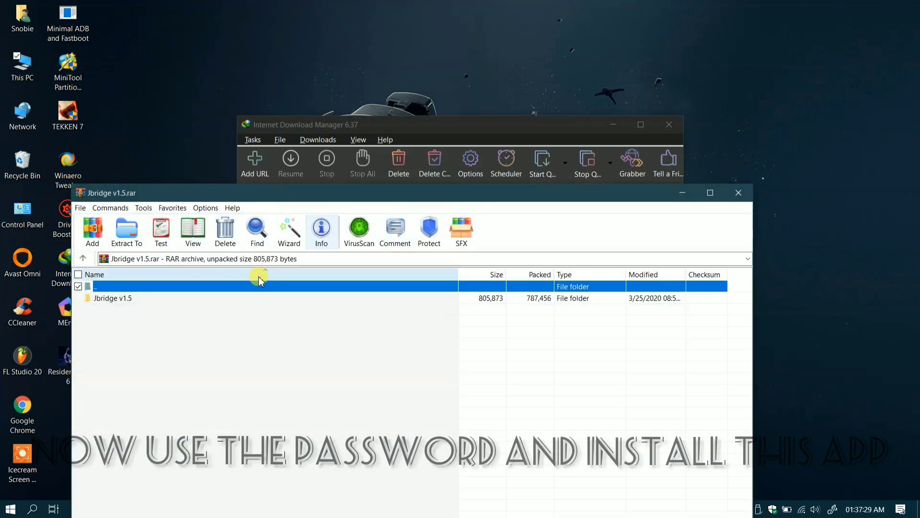
Step: Open Instructions.txt in the archive's Jbridge v1.5 folder using the copied archive password, read it and close it
double_click(181, 299)
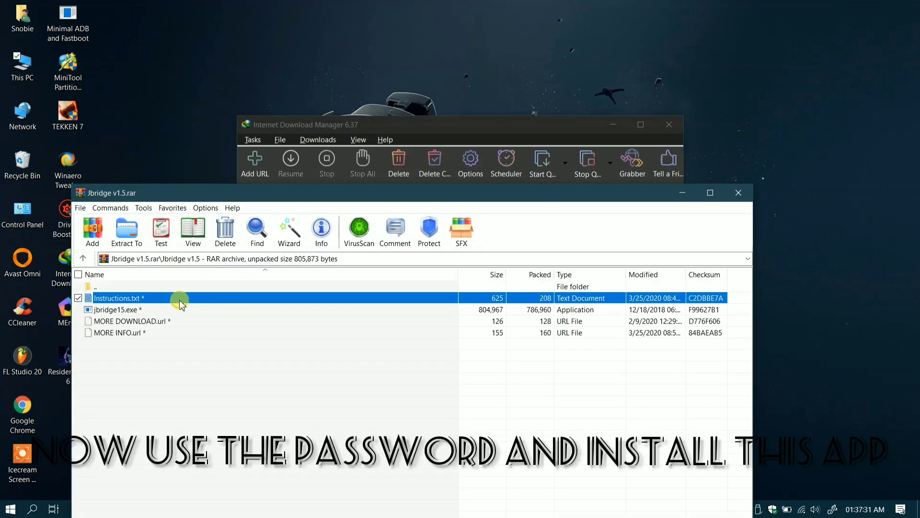
right_click(449, 225)
click(485, 268)
click(429, 276)
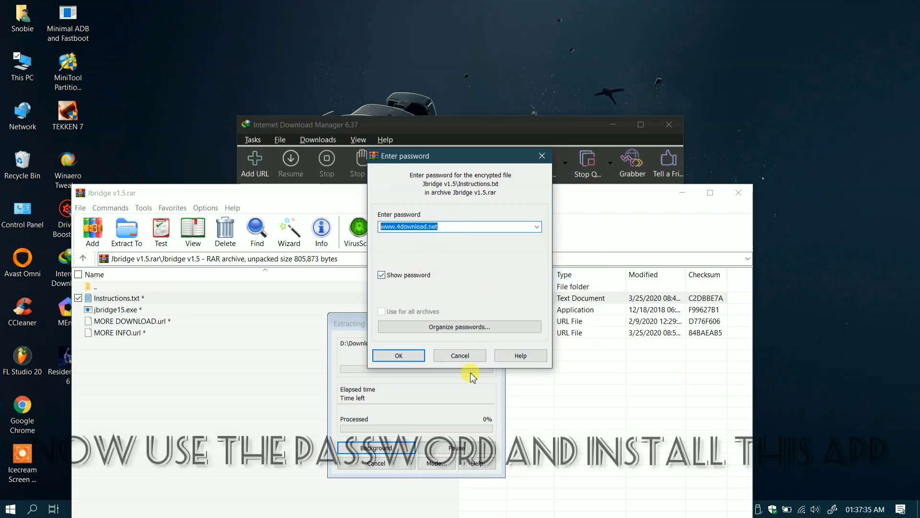
click(411, 357)
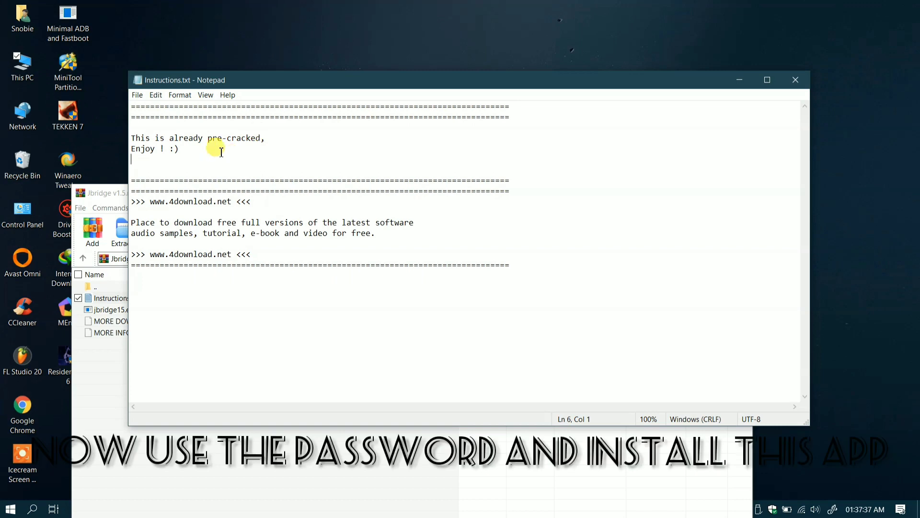
drag(221, 152, 669, 121)
click(793, 80)
Step: Launch jbridge15.exe from the archive, pasting the archive password
key(Down)
key(Return)
right_click(472, 237)
click(489, 275)
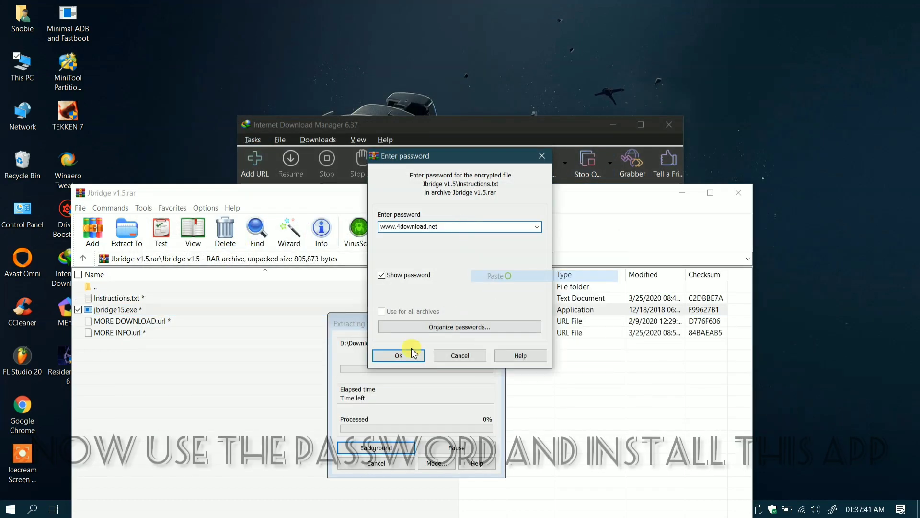
click(402, 355)
Step: Install jBridge v1.5 through its setup wizard and finish without showing the readme
drag(589, 233, 589, 288)
click(541, 355)
click(527, 353)
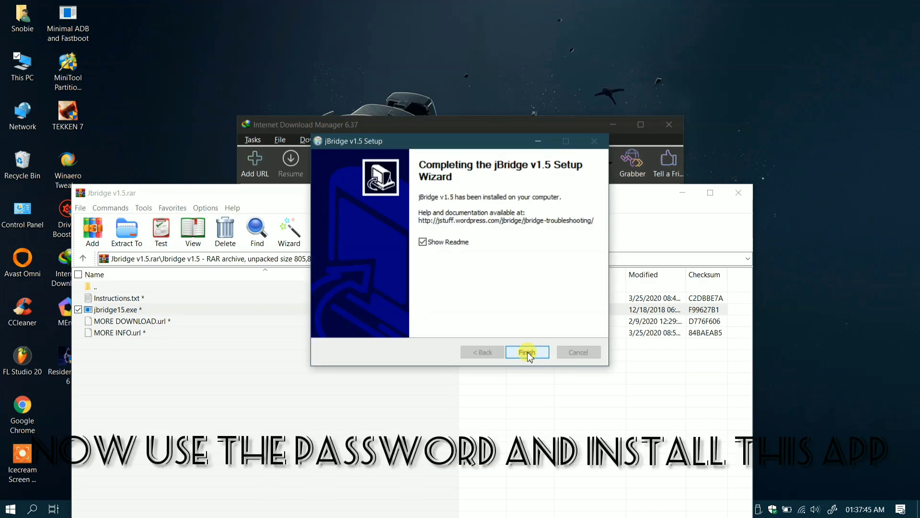
click(456, 242)
click(527, 352)
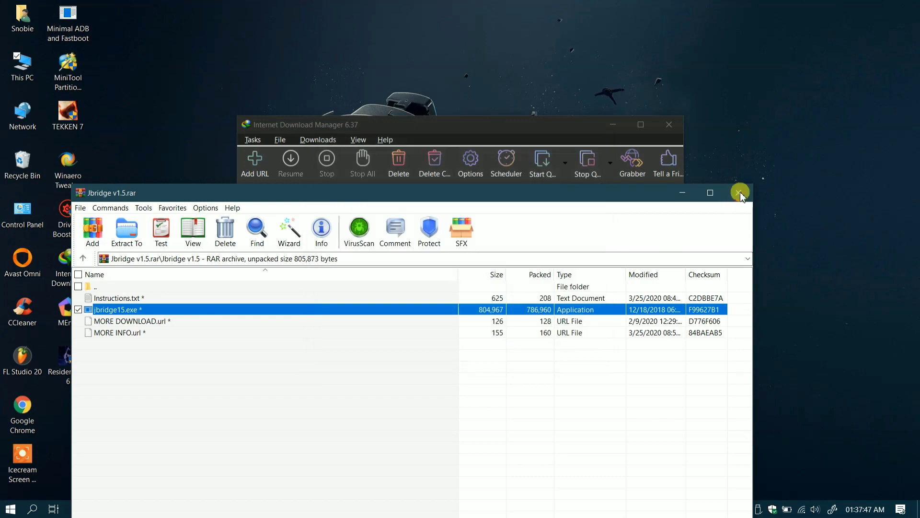
Step: Close the Jbridge v1.5.rar archive and Internet Download Manager, and refresh the desktop
click(738, 192)
click(669, 125)
right_click(217, 225)
click(246, 259)
click(4, 513)
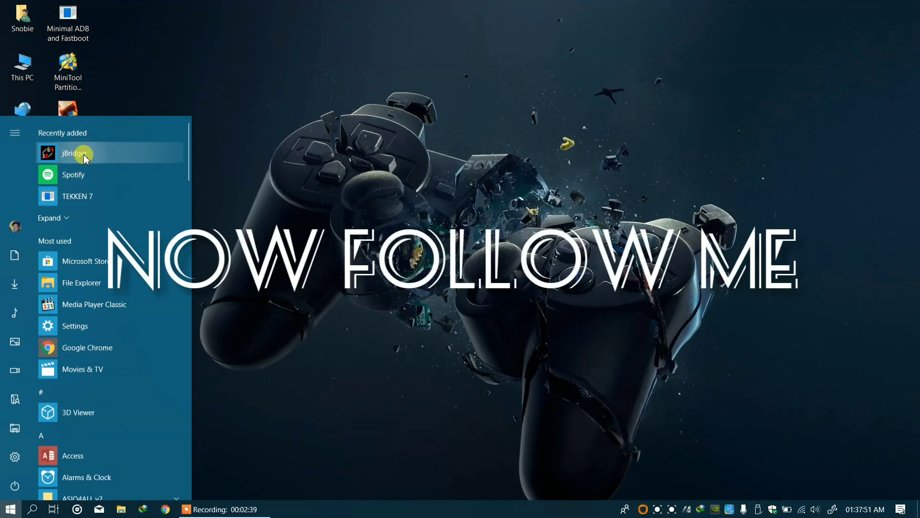
right_click(85, 158)
click(139, 185)
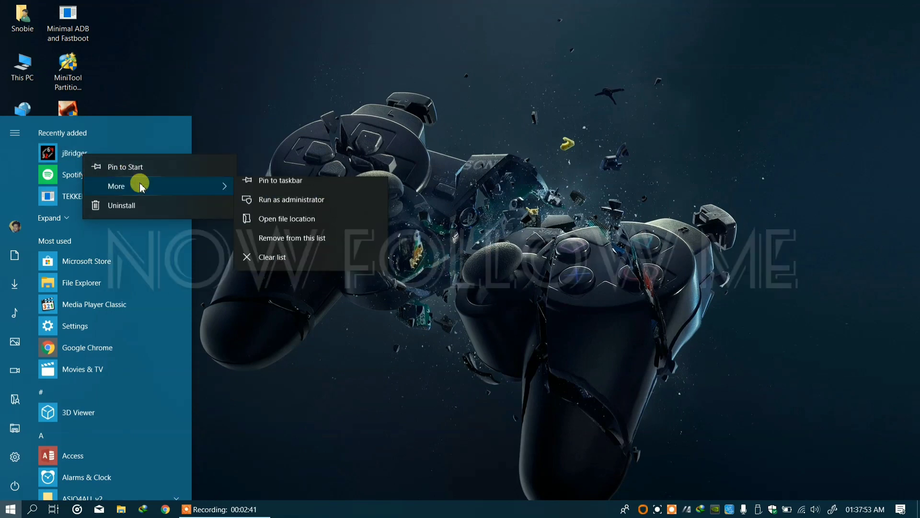
click(71, 152)
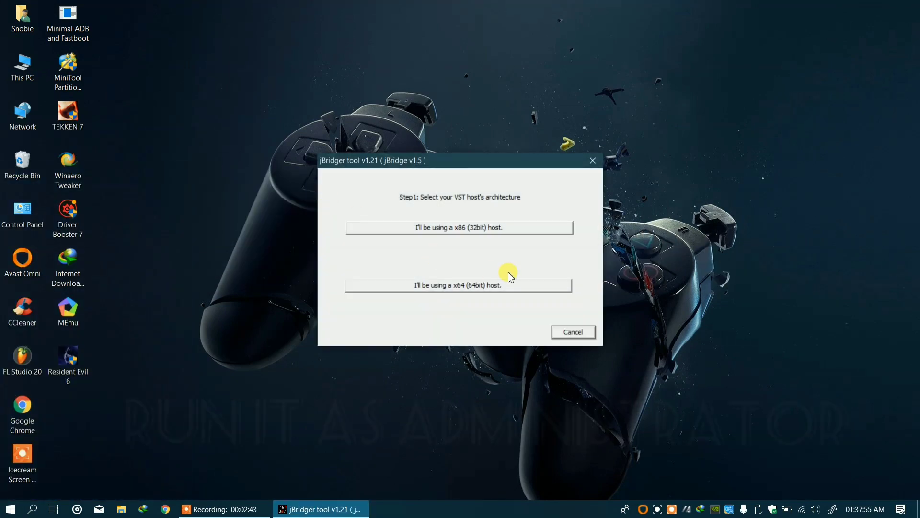
click(567, 335)
Step: Run jBridger as administrator for an x64 (64bit) host, creating bridging files inside a specified directory with the default options
click(10, 509)
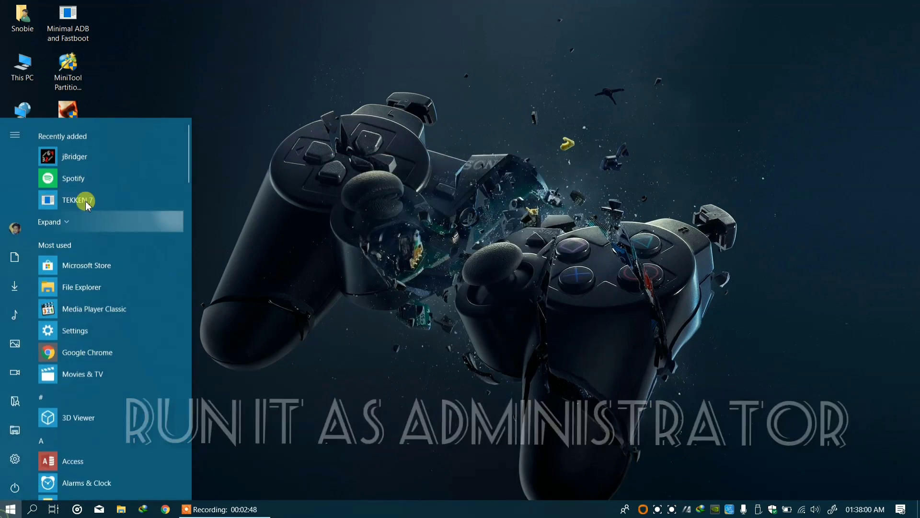
right_click(83, 153)
mouse_move(211, 189)
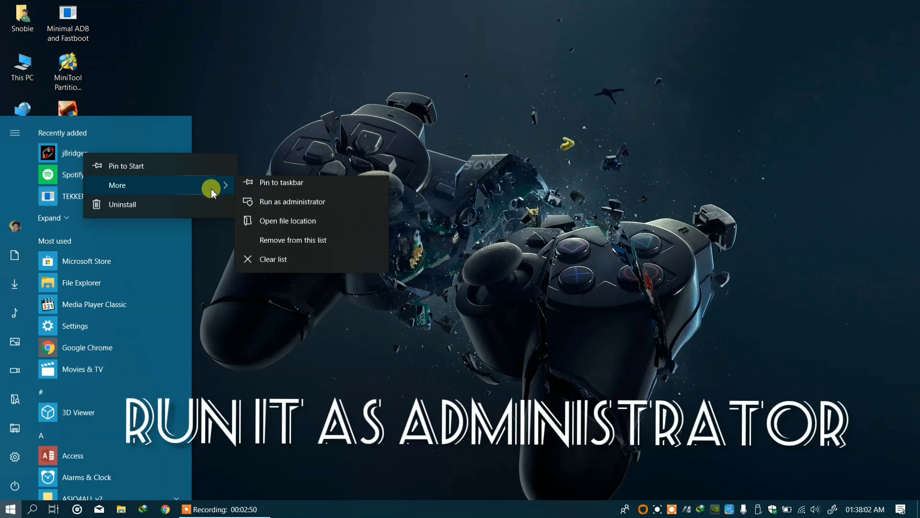
click(312, 209)
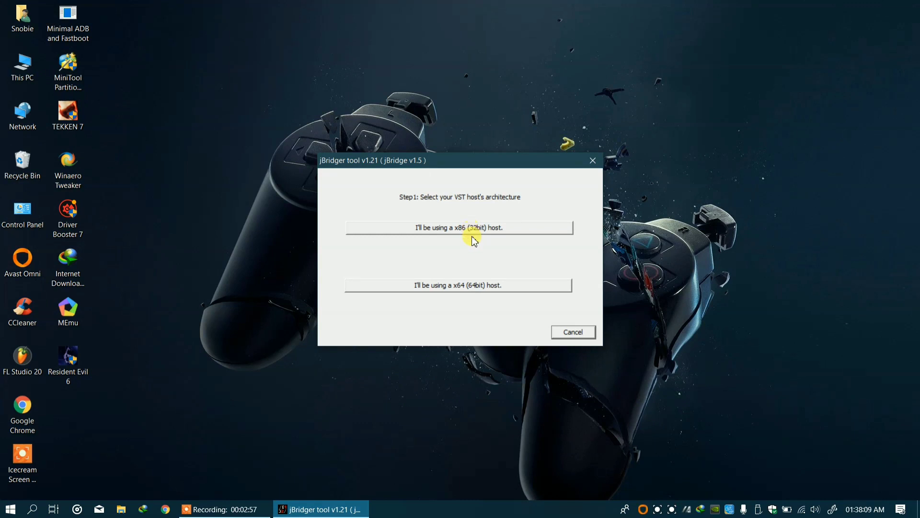
click(441, 287)
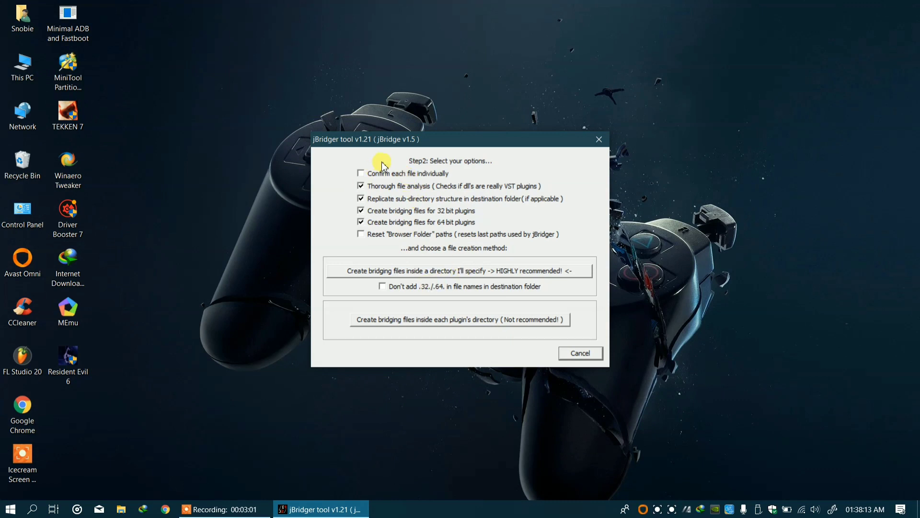
click(437, 270)
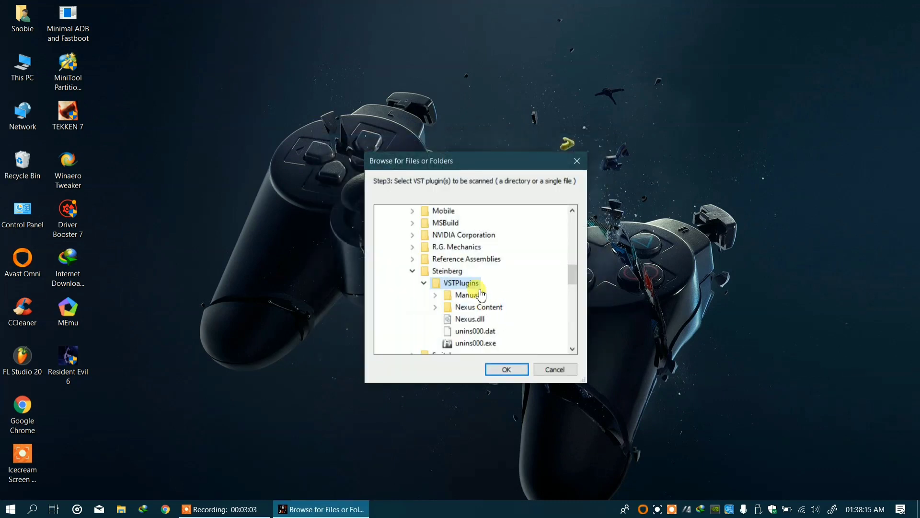
Step: Select Program Files (x86)\Steinberg\VSTPlugins on drive C as the plugin folder to scan
scroll(453, 267, up, 5)
scroll(453, 267, up, 5)
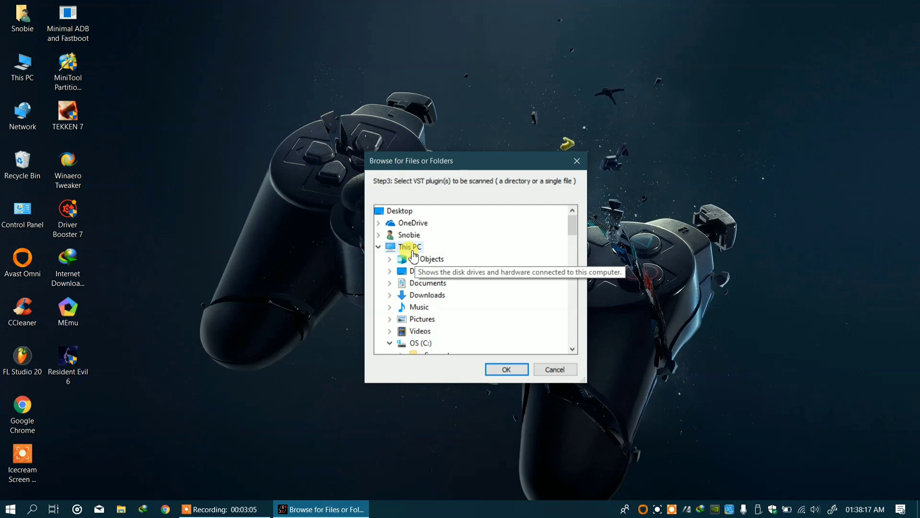
scroll(417, 249, down, 3)
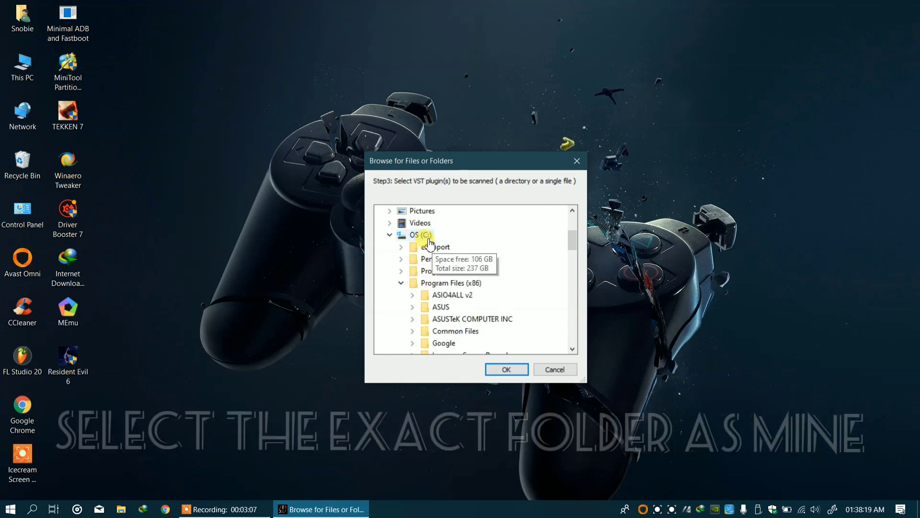
scroll(472, 288, down, 7)
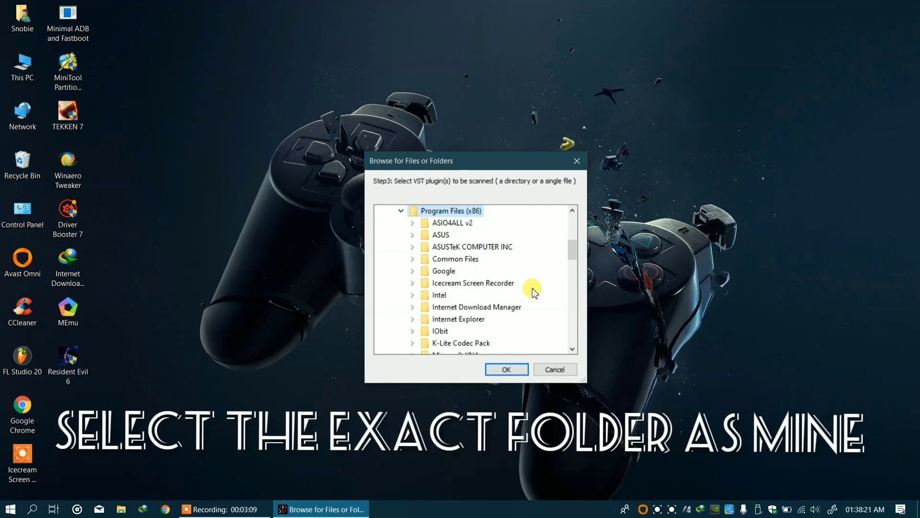
click(467, 284)
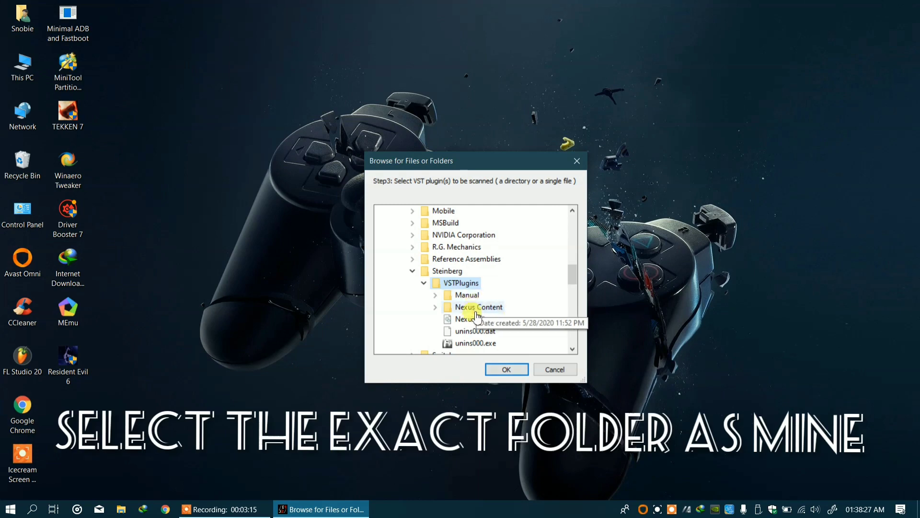
click(508, 369)
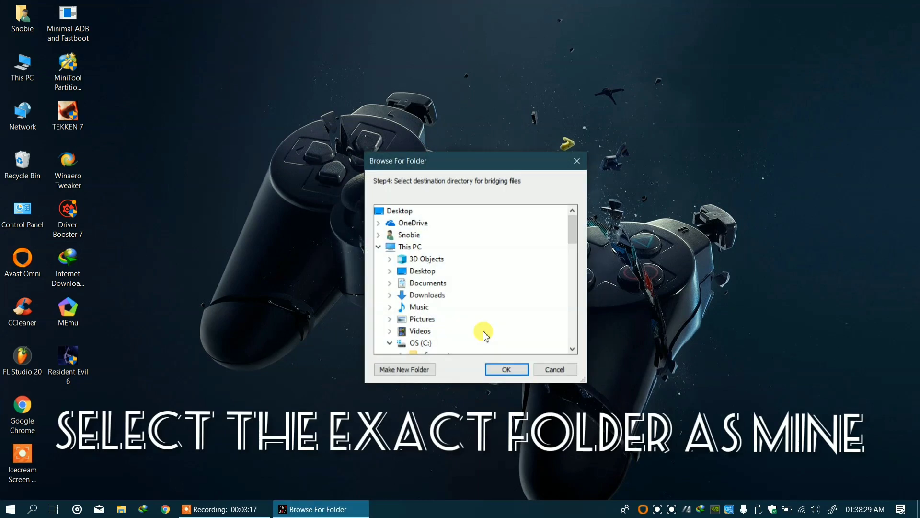
Step: Create the bridging files in Program Files\Steinberg\VSTPlugins on drive C and dismiss the jBridger report
scroll(431, 259, down, 3)
scroll(433, 261, up, 2)
scroll(436, 301, down, 2)
click(453, 270)
scroll(453, 283, down, 4)
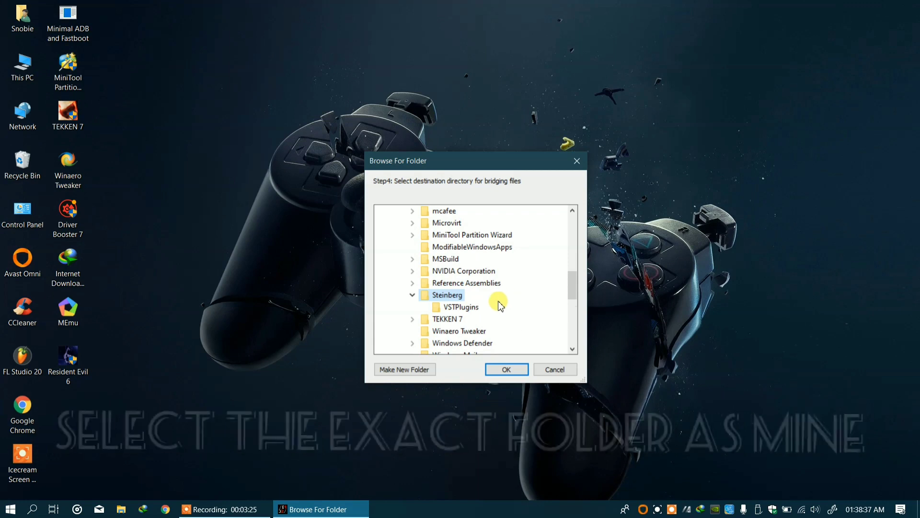
click(464, 308)
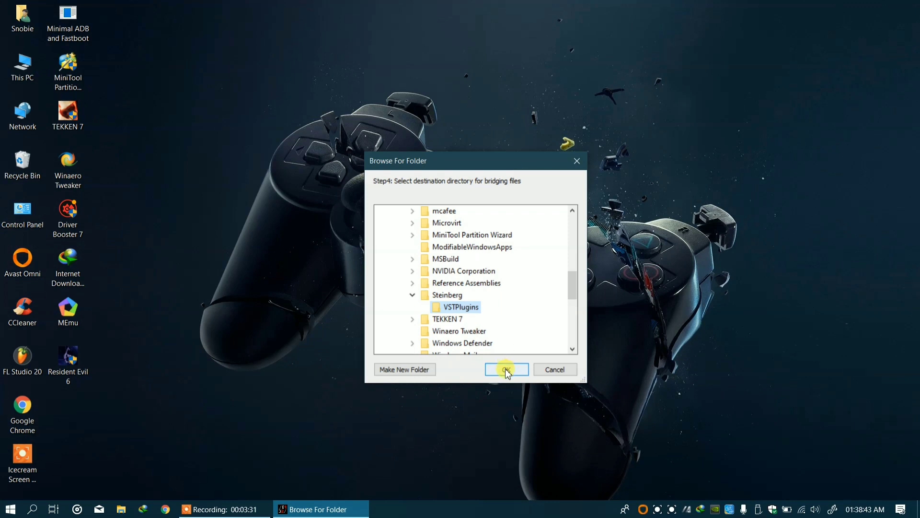
click(507, 370)
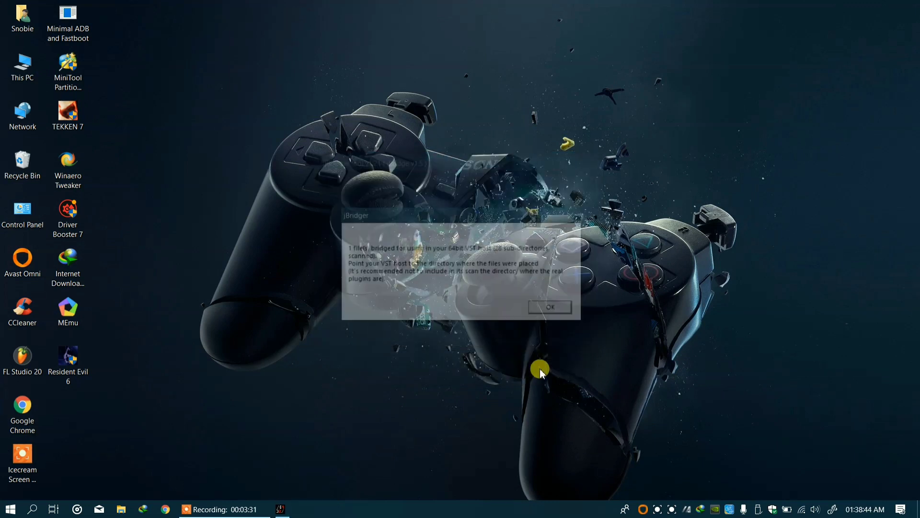
click(555, 308)
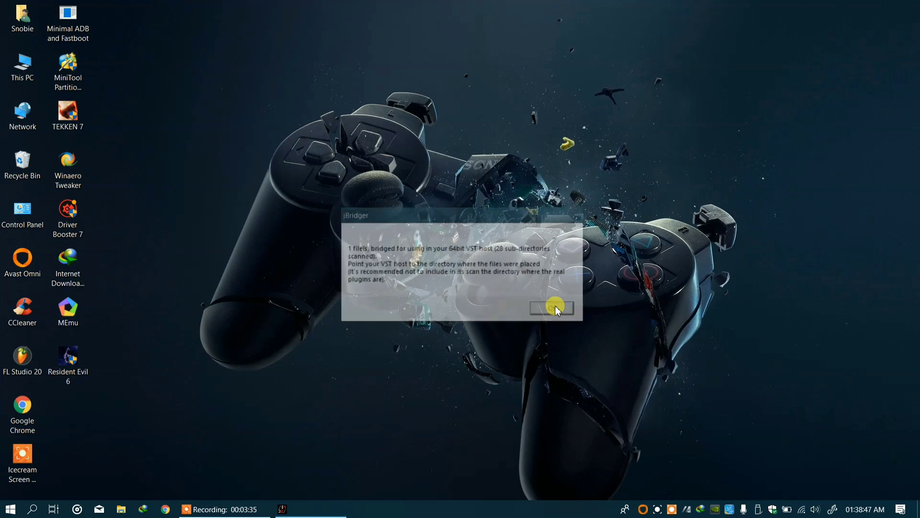
right_click(326, 208)
click(381, 248)
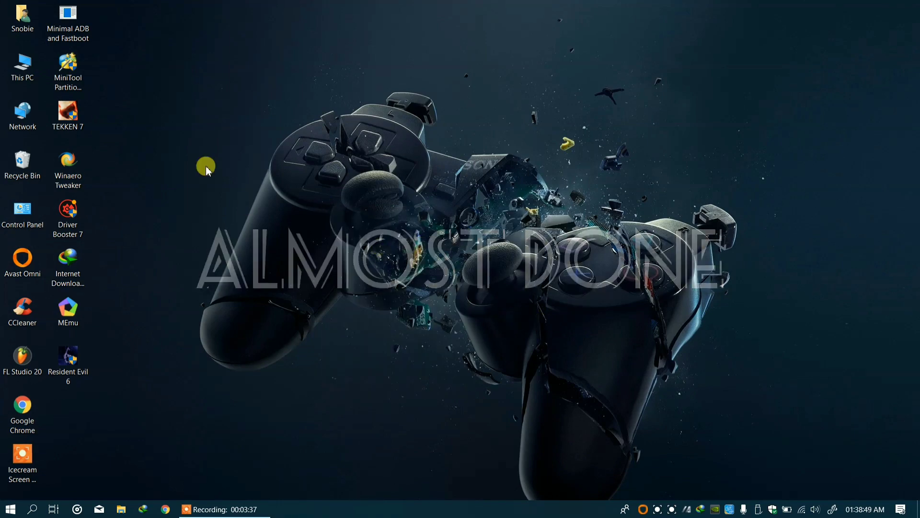
Step: Check the bridged files in C:\Program Files\Steinberg\VSTPlugins in File Explorer, then close the window
double_click(22, 65)
double_click(223, 233)
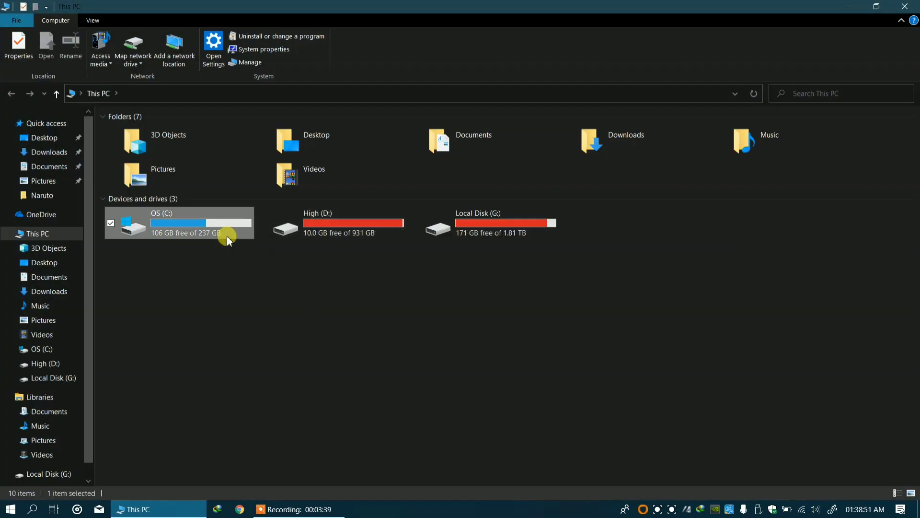
double_click(496, 120)
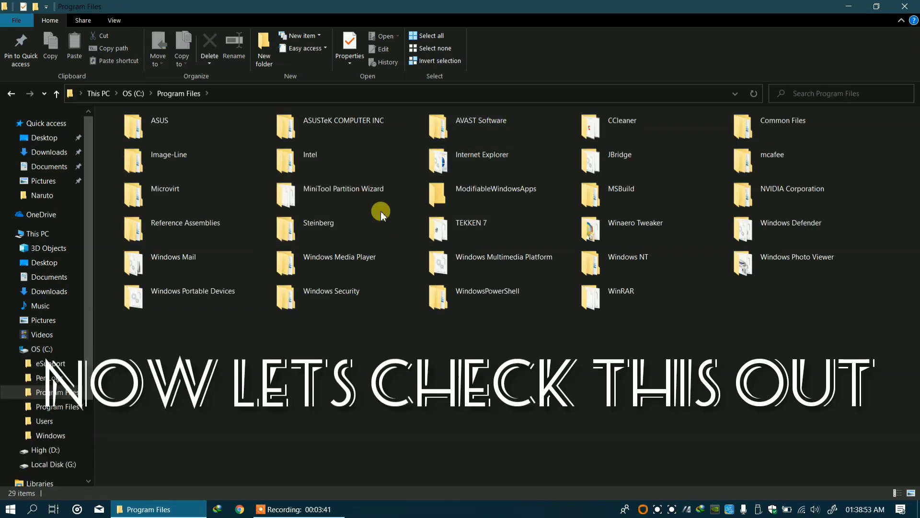
double_click(361, 213)
double_click(185, 122)
mouse_move(168, 156)
mouse_down()
mouse_move(219, 155)
mouse_move(290, 132)
mouse_move(277, 119)
mouse_move(283, 125)
mouse_up()
click(288, 195)
right_click(289, 195)
click(349, 243)
click(900, 6)
Step: Launch FL Studio 20 and refresh the plugin list with a fast scan
click(27, 369)
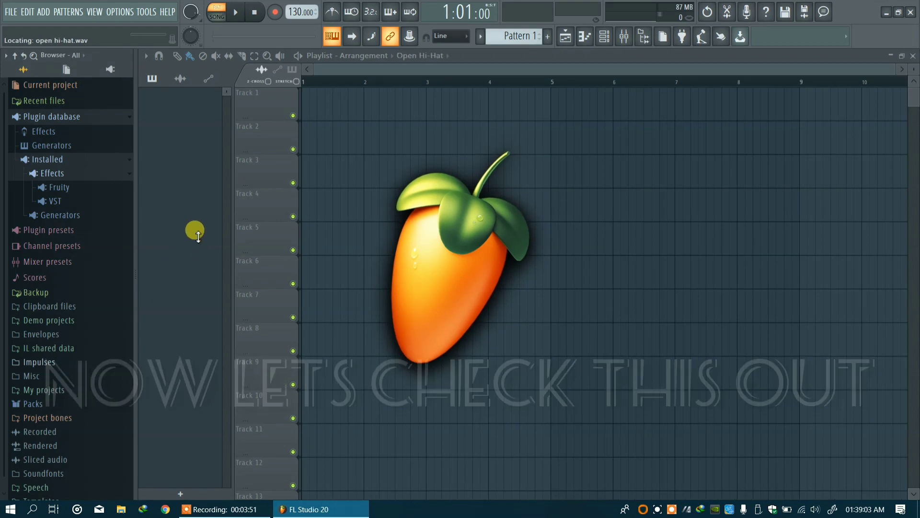
click(483, 331)
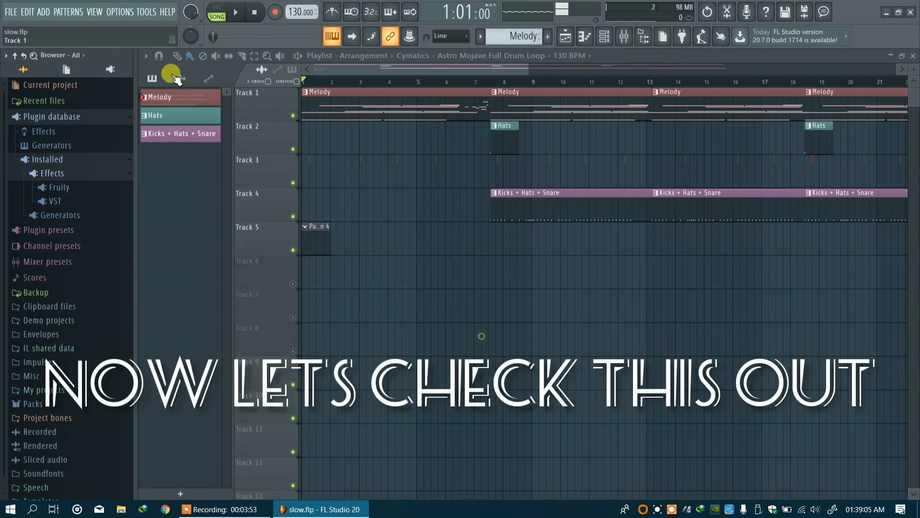
click(43, 12)
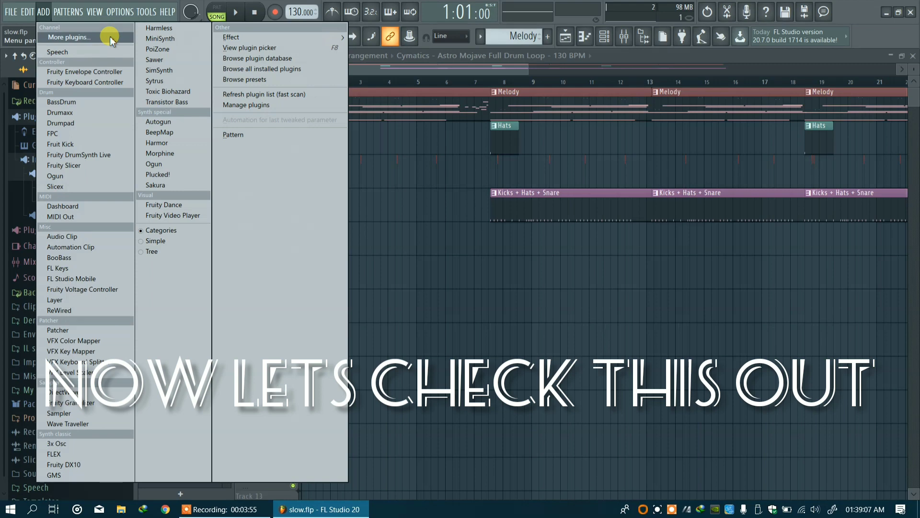
click(259, 96)
click(596, 377)
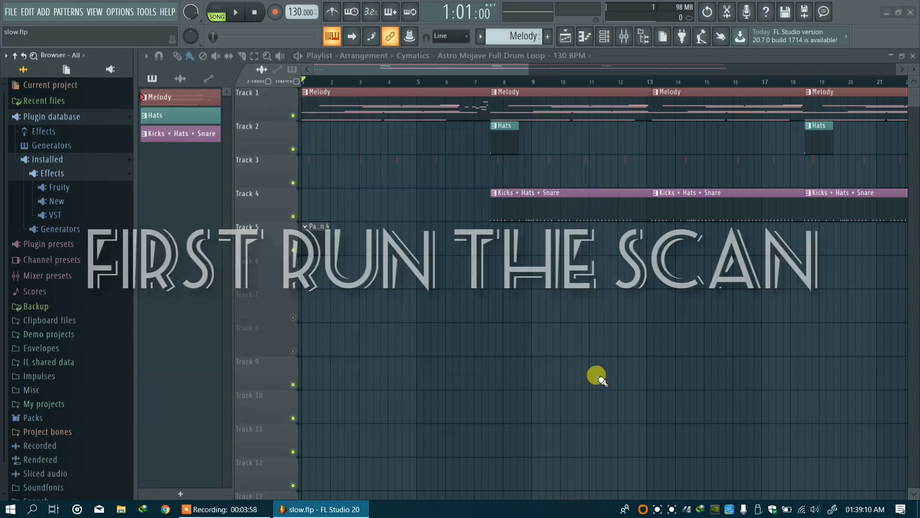
Step: Add the Nexus VST generator from the full plugin list and move its window toward the middle of the playlist
click(62, 11)
click(60, 35)
scroll(434, 223, down, 4)
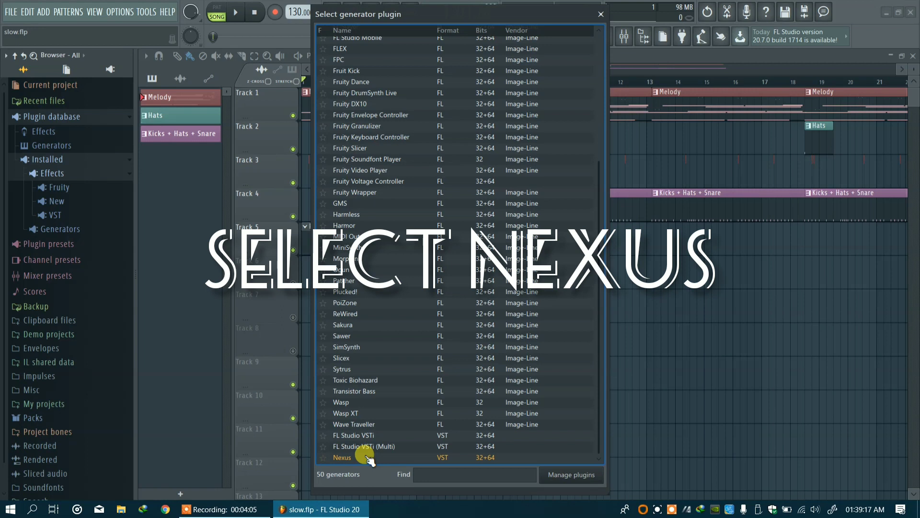
click(367, 457)
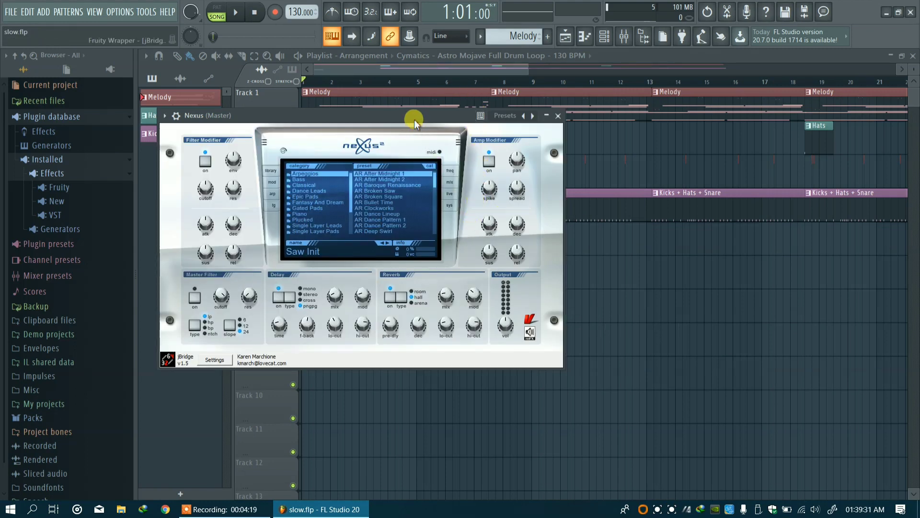
drag(411, 119, 485, 136)
Step: Play test notes in Nexus, trying the Arpeggios preset AR Clockworks
key(z)
key(c)
key(x)
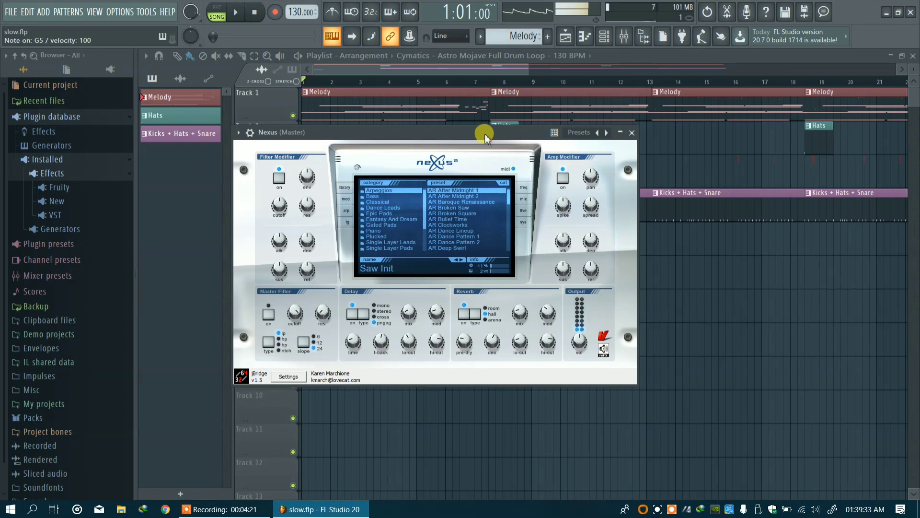
key(z)
key(c)
key(c)
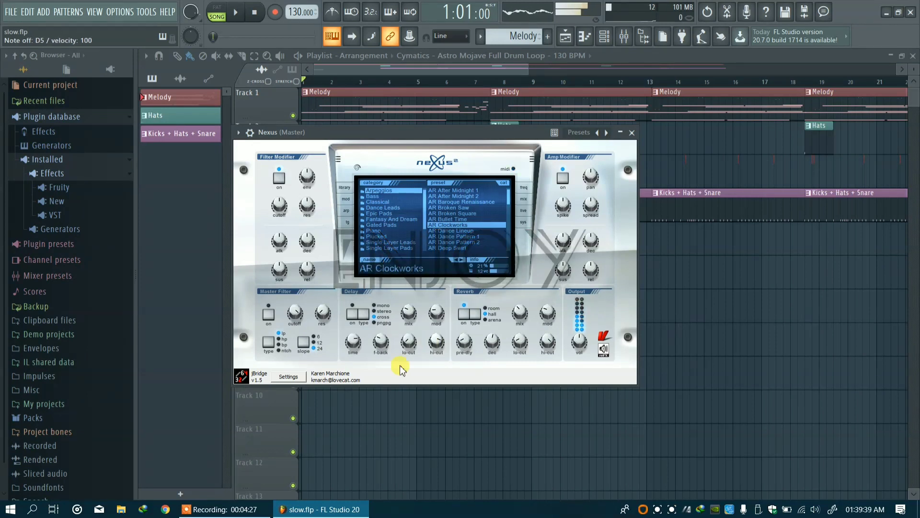
Step: View the jBridge settings of the Nexus plugin, close them and audition the Plucked preset PL Beauty Combi
click(288, 376)
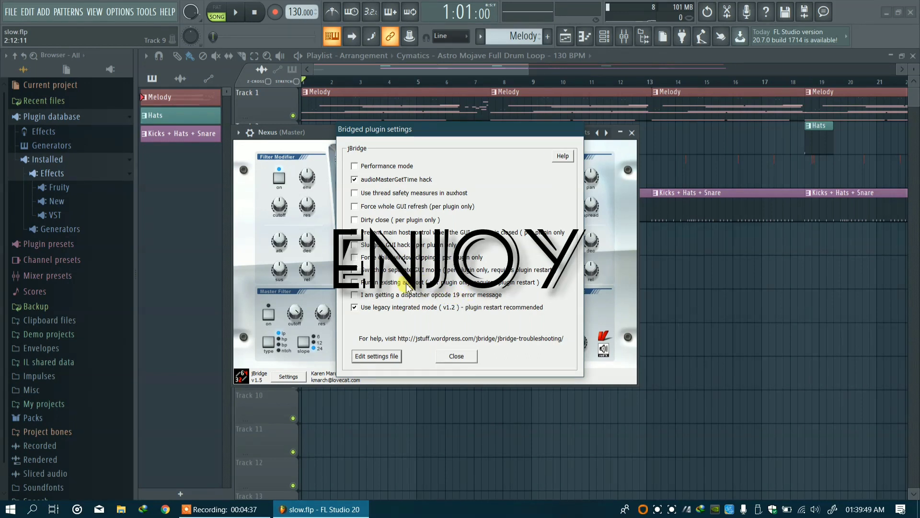
click(460, 361)
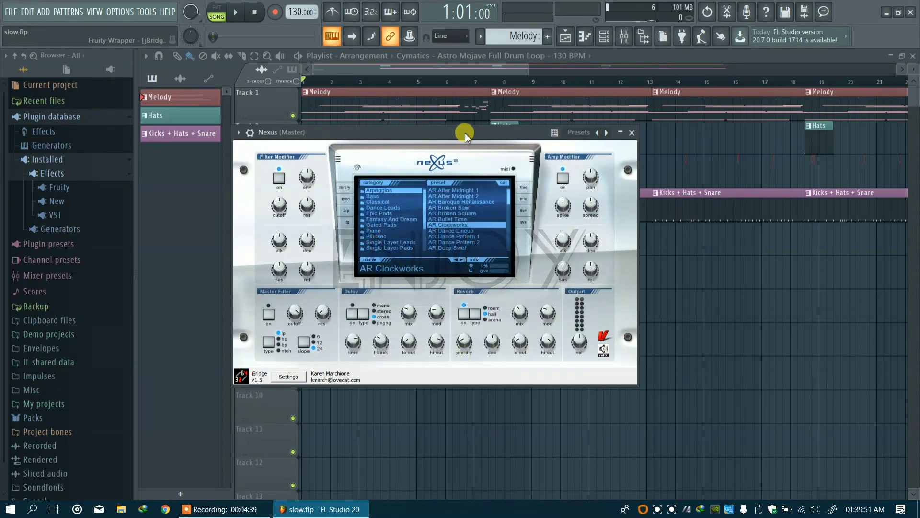
key(w)
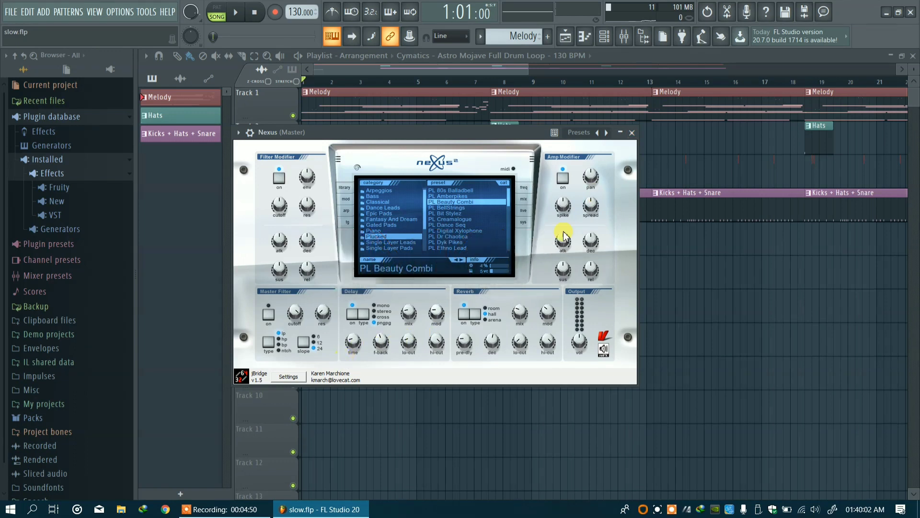
Step: Close the Nexus window and exit FL Studio 20
click(632, 132)
click(909, 13)
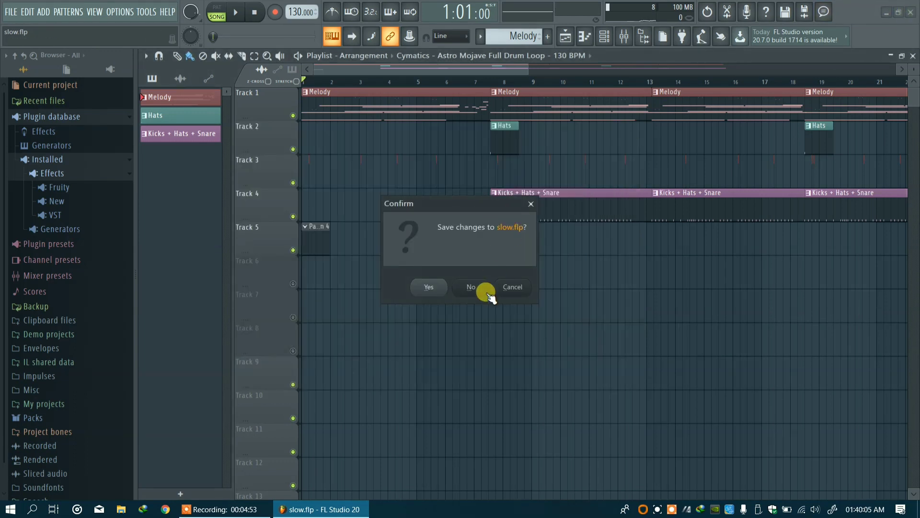